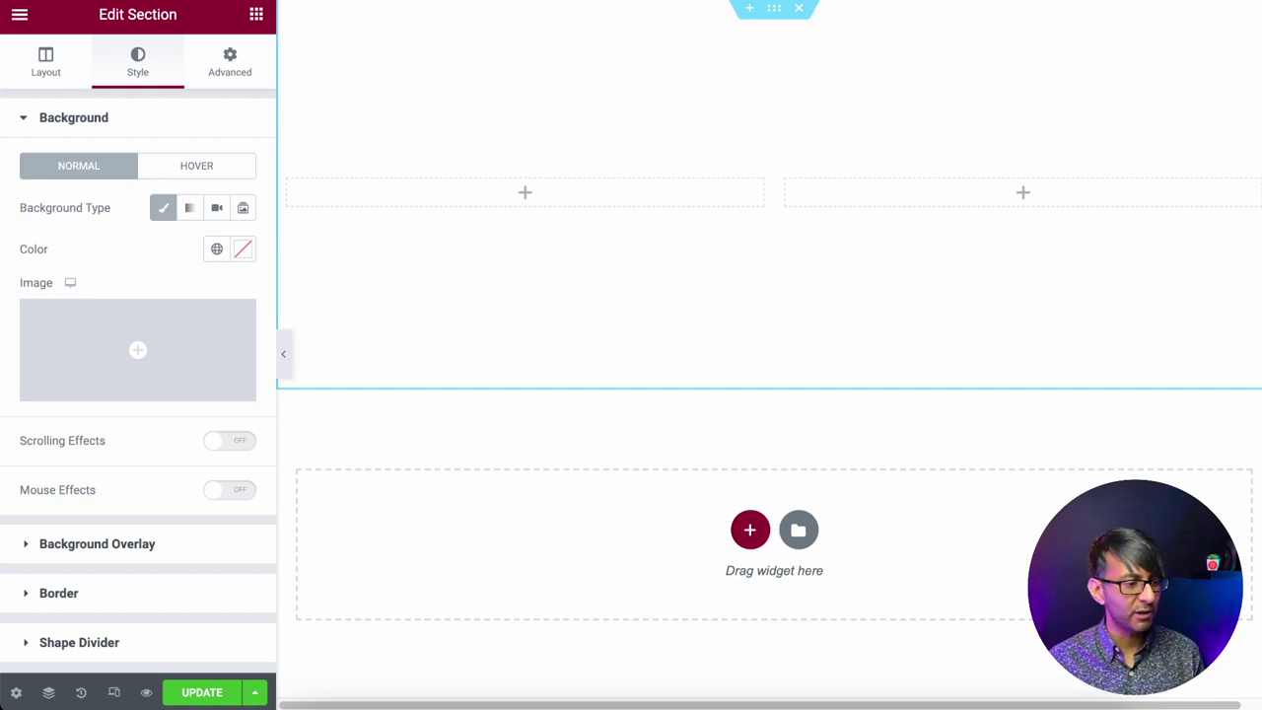
Set the section's background image to Electro.jpg from the media library
{"action": "left_click", "coordinate": [83, 335]}
{"action": "left_click", "coordinate": [863, 422]}
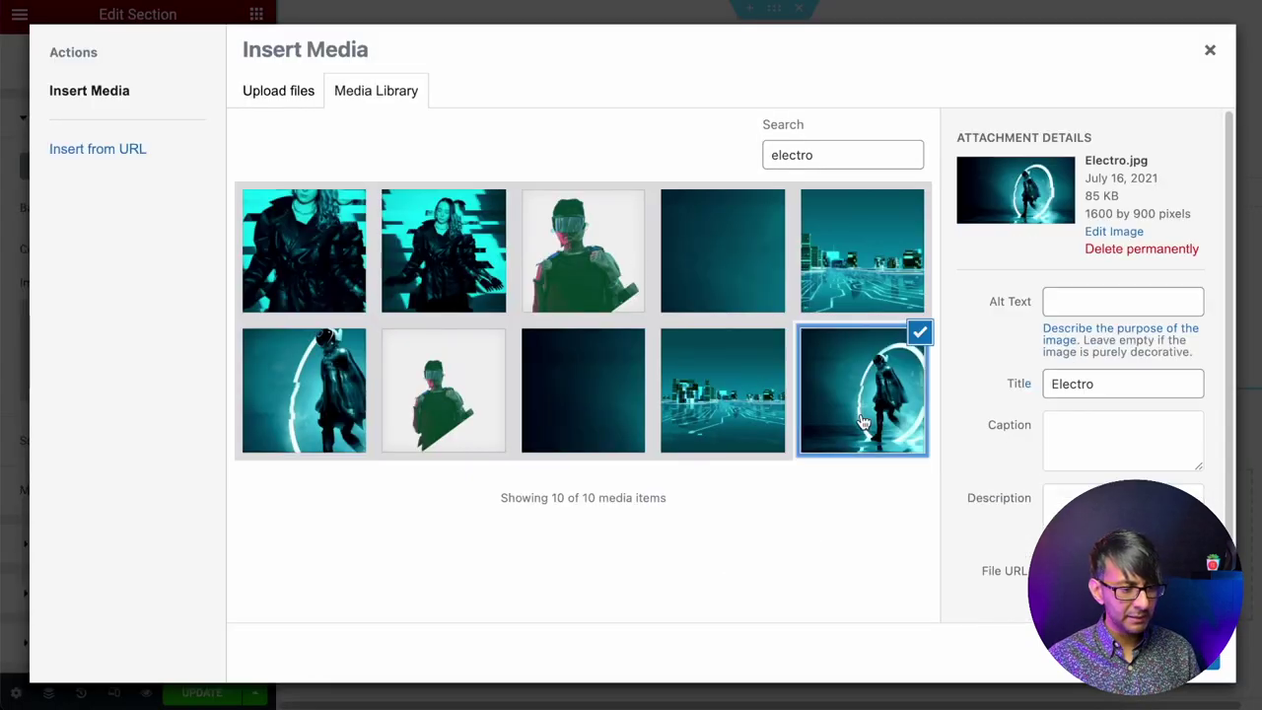
{"action": "double_click", "coordinate": [863, 422]}
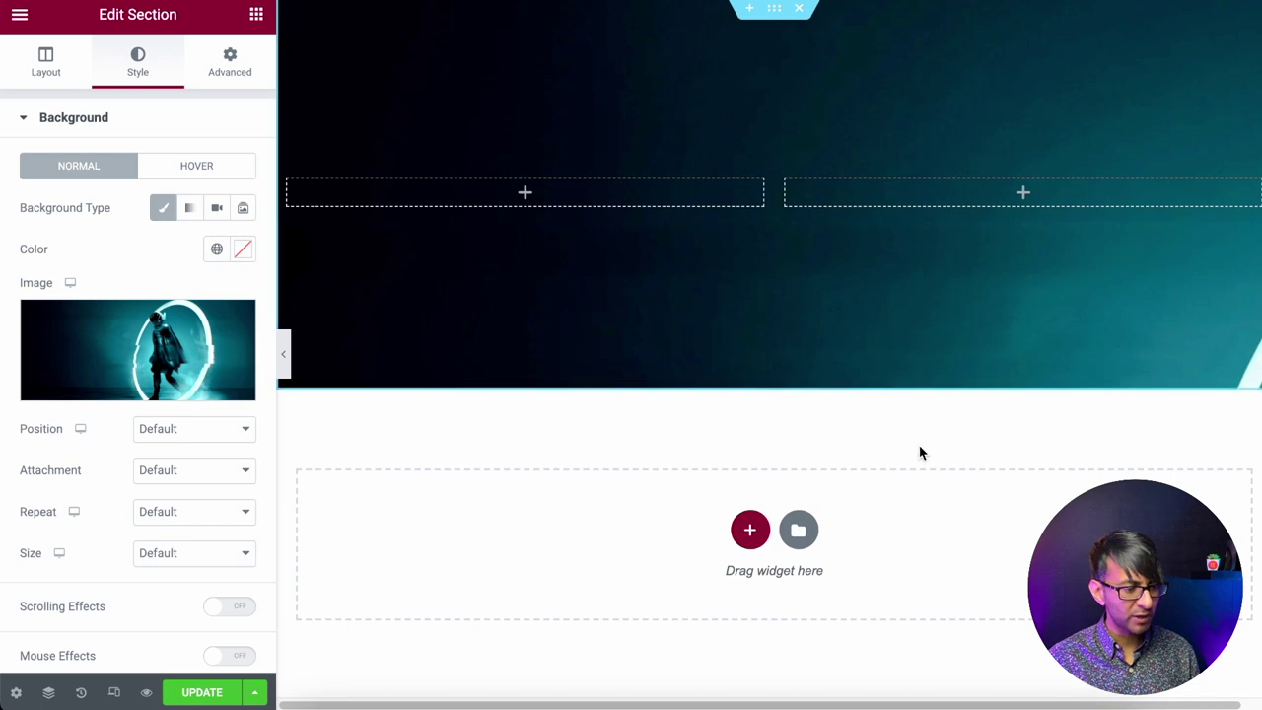
Set the section background image's position to Center Center and its size to Cover
{"action": "left_click", "coordinate": [181, 431]}
{"action": "left_click", "coordinate": [176, 470]}
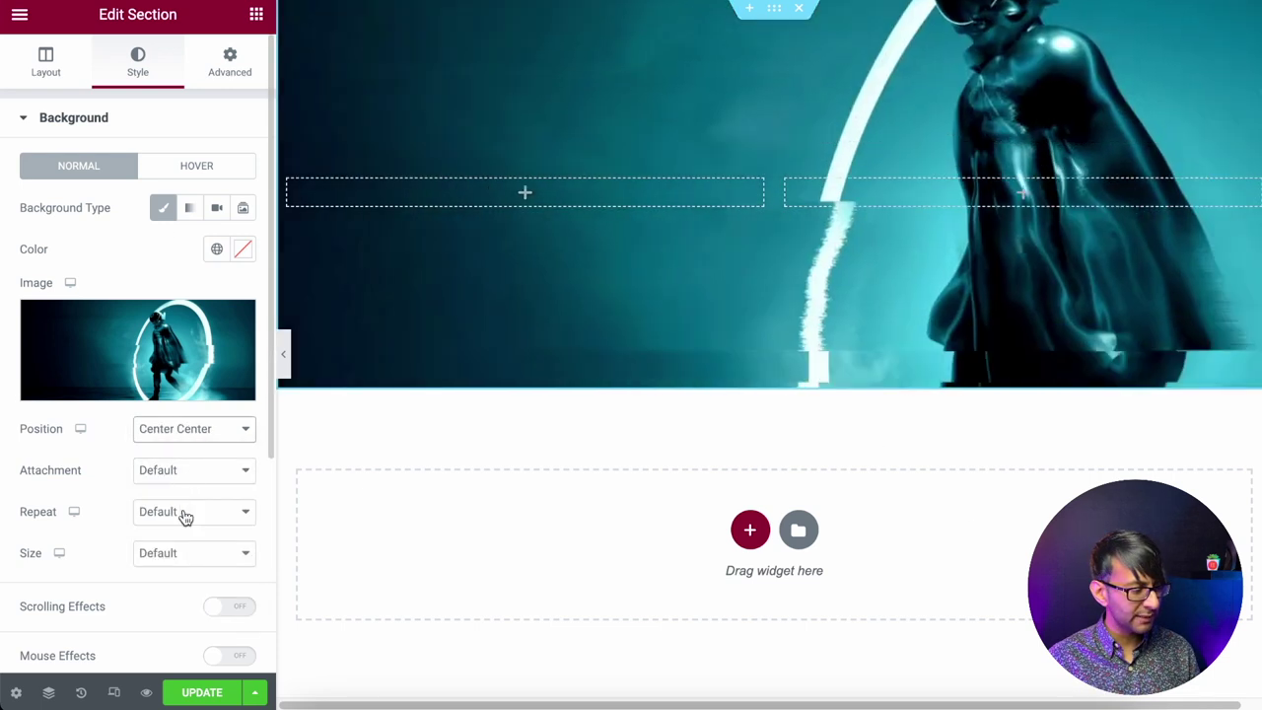
{"action": "left_click", "coordinate": [185, 553]}
{"action": "left_click", "coordinate": [187, 609]}
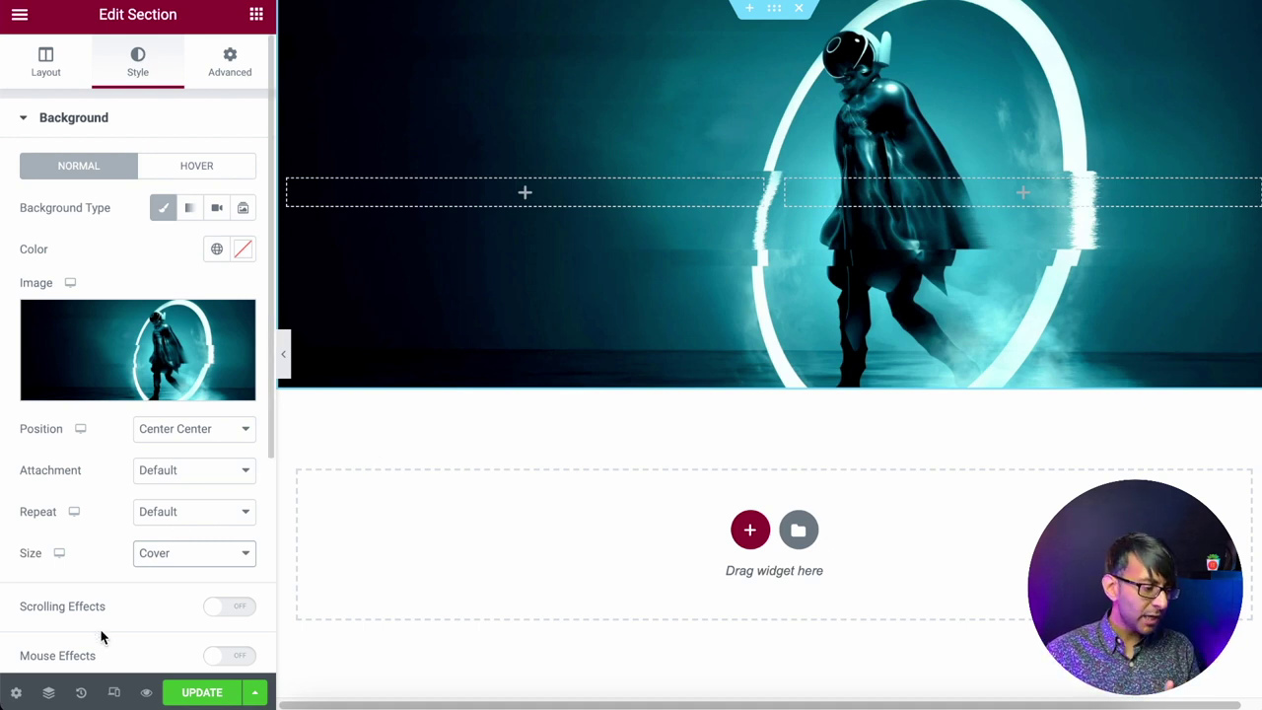
Preview the section background in the mobile, desktop and tablet views, ending in the mobile view
{"action": "left_click", "coordinate": [113, 692]}
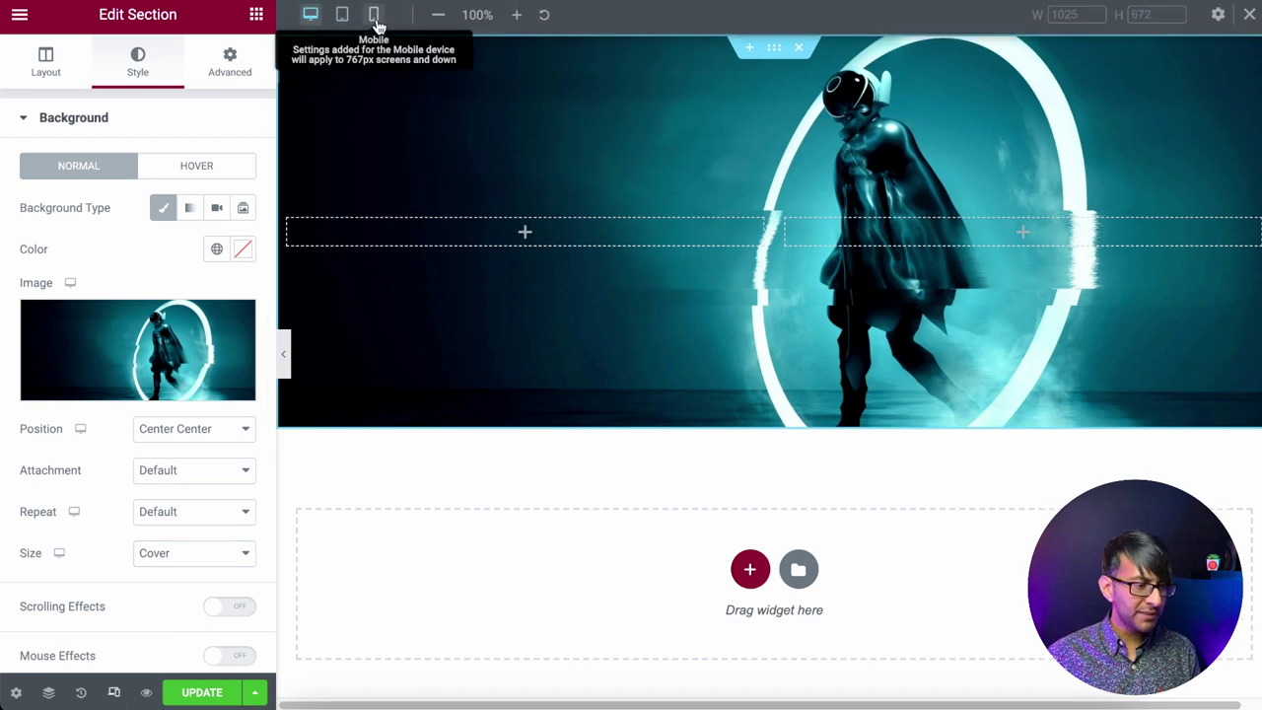
{"action": "left_click", "coordinate": [375, 16]}
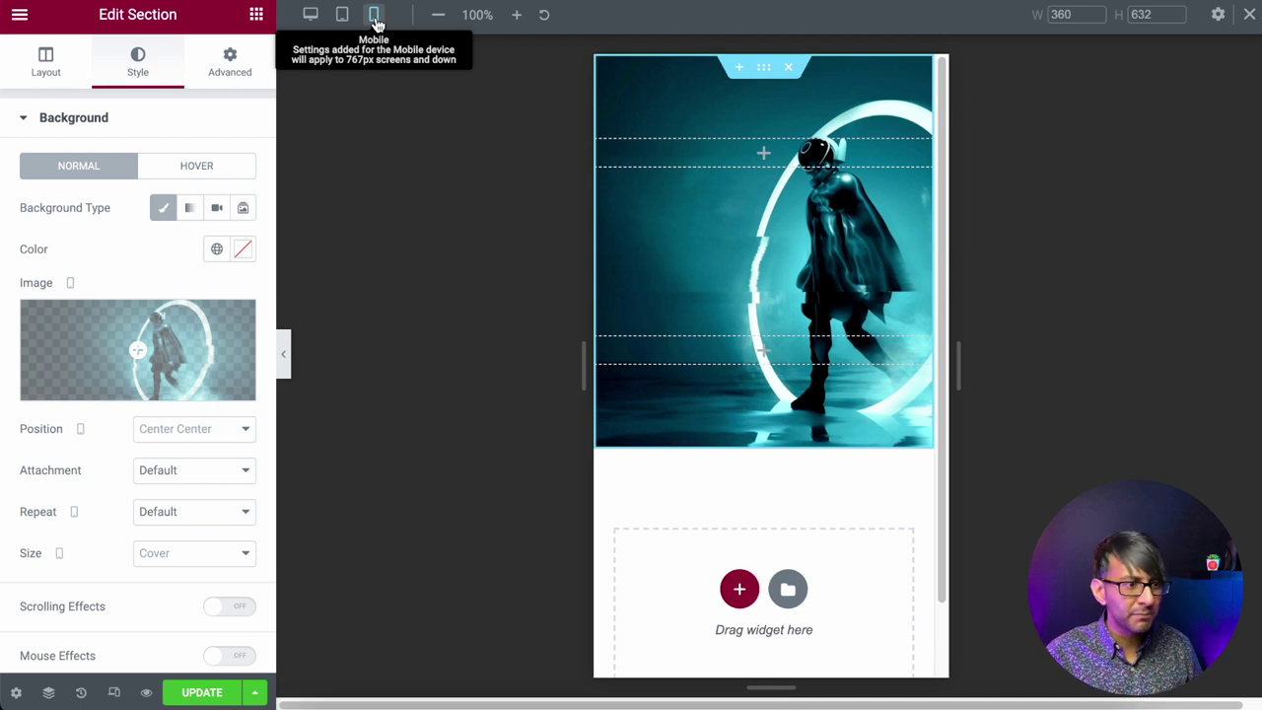
{"action": "left_click", "coordinate": [311, 17]}
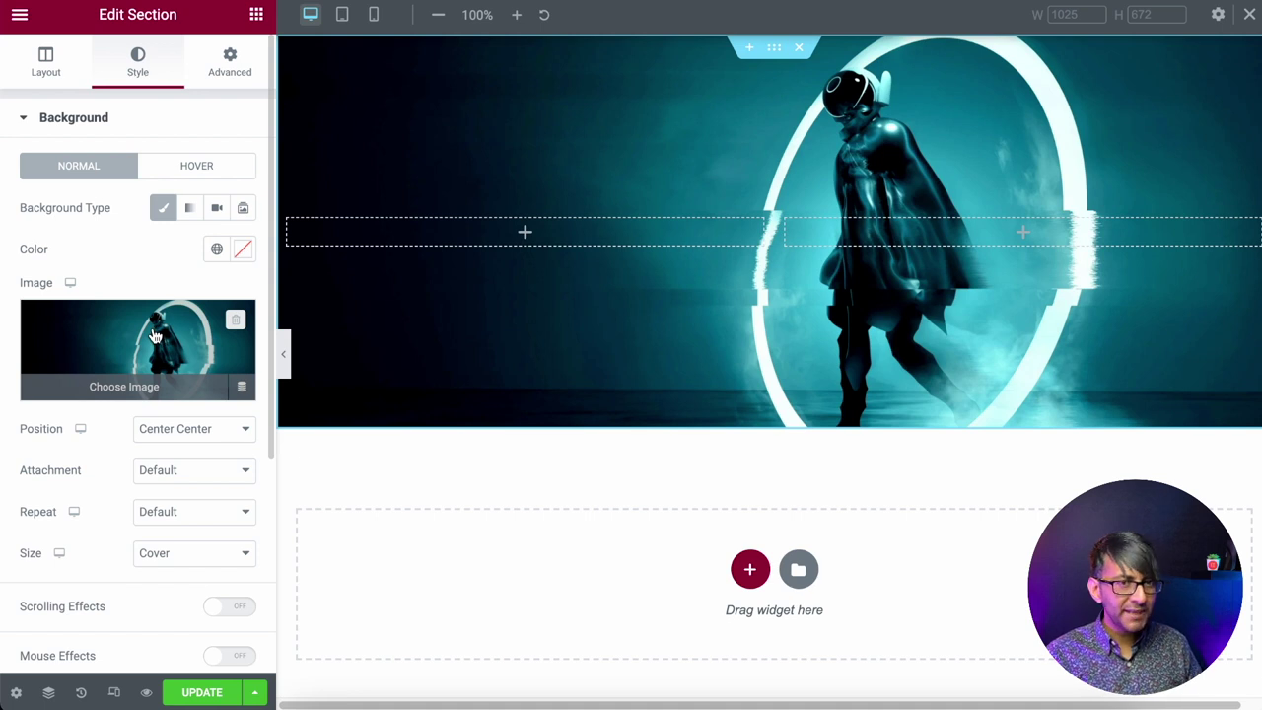
{"action": "left_click", "coordinate": [374, 14]}
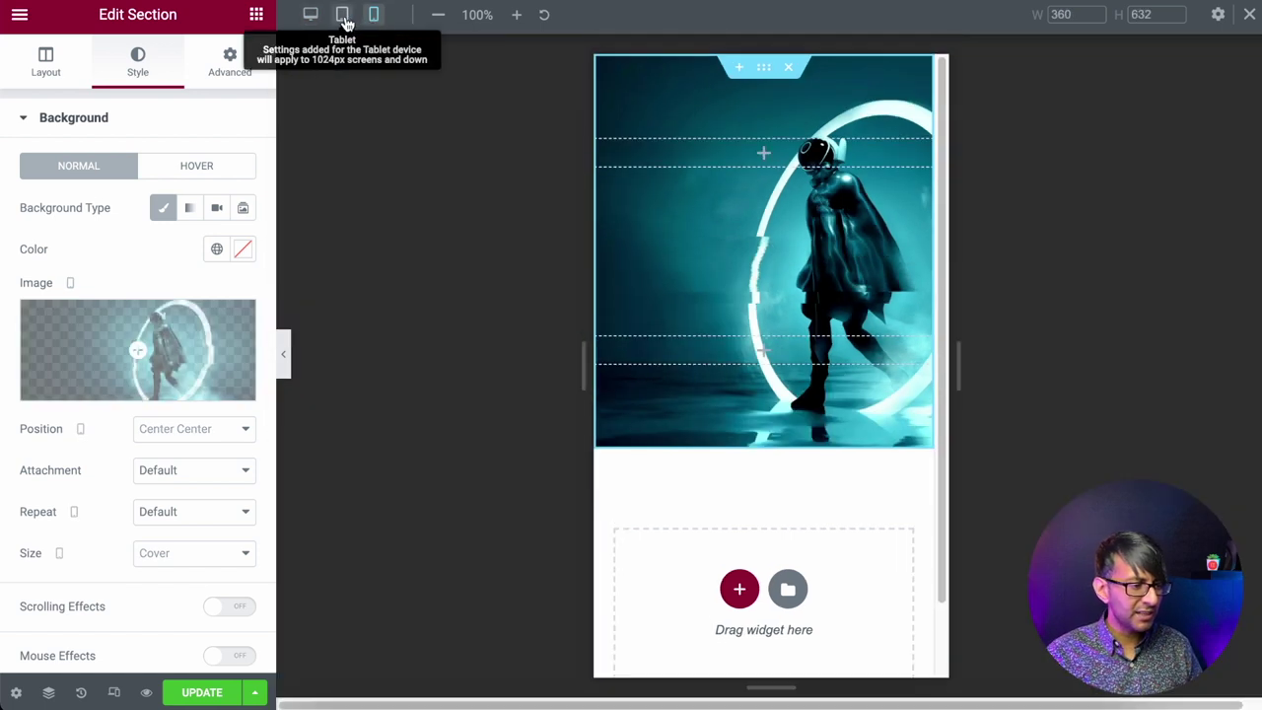
{"action": "left_click", "coordinate": [342, 14]}
{"action": "left_click", "coordinate": [374, 13]}
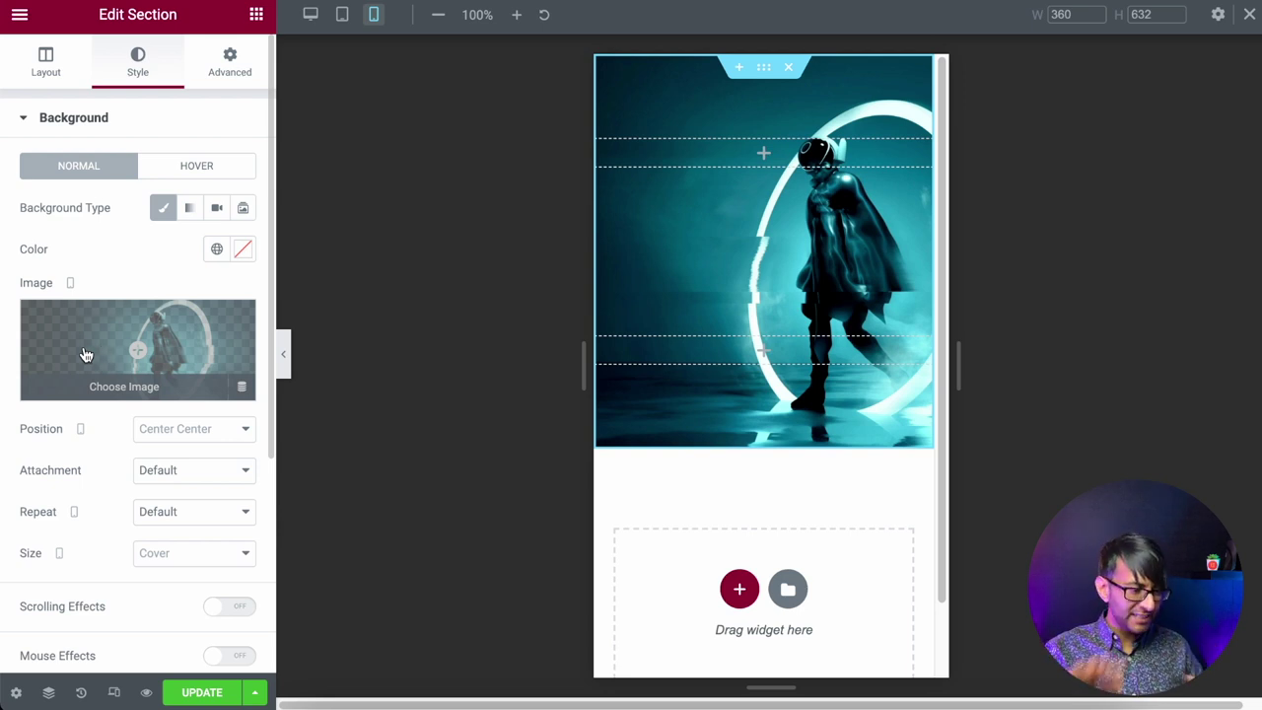
For the section's mobile background image, search the media library for "electro" and inspect the landscape and portrait versions
{"action": "left_click", "coordinate": [85, 352]}
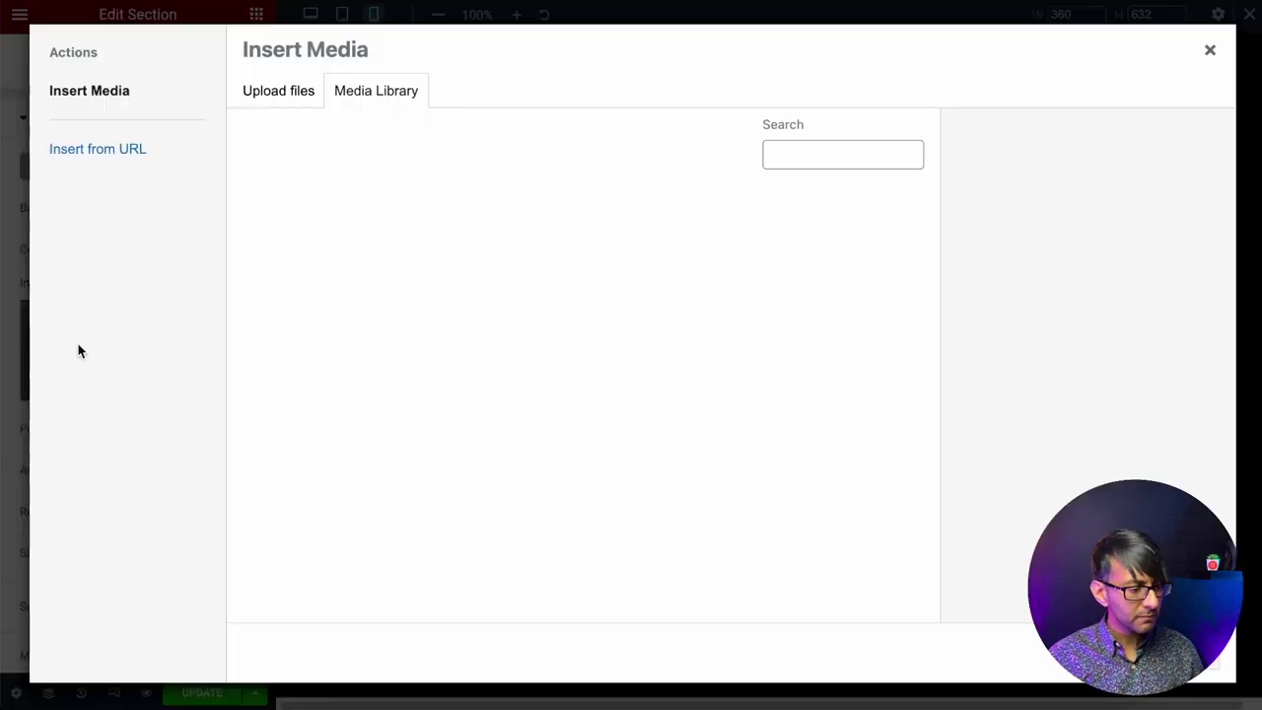
{"action": "left_click", "coordinate": [852, 149]}
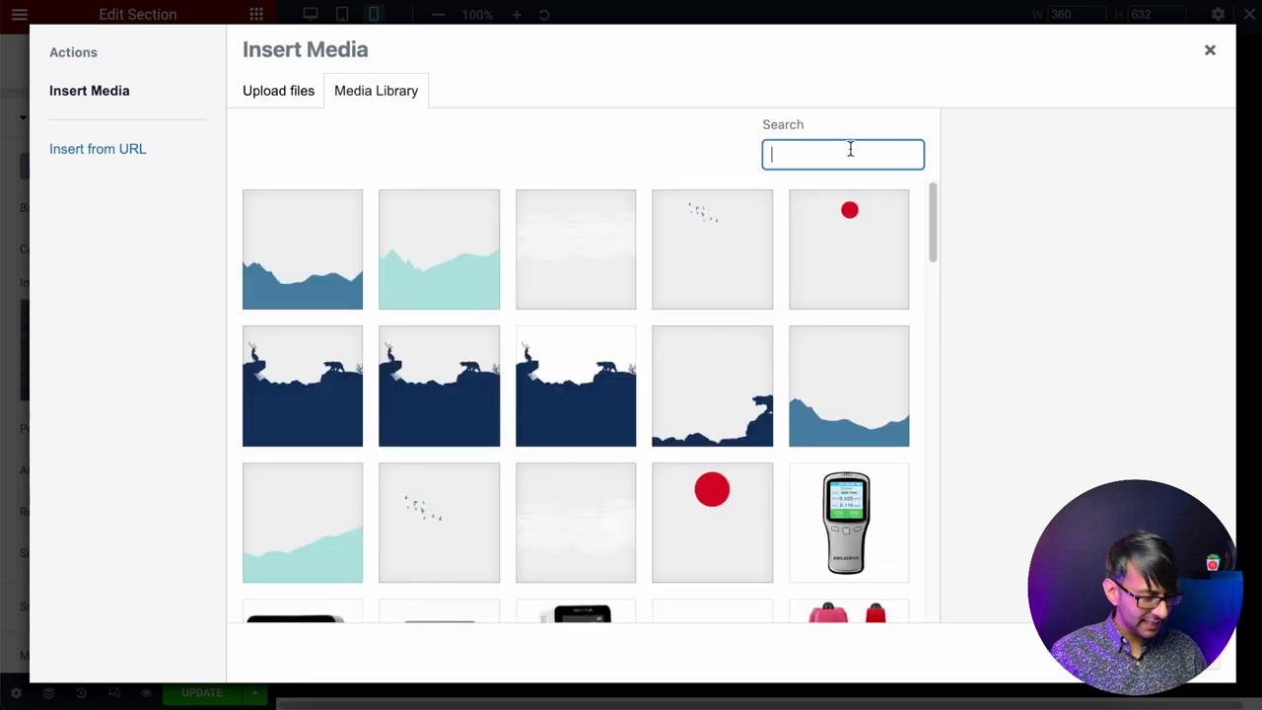
{"action": "type", "text": "electro"}
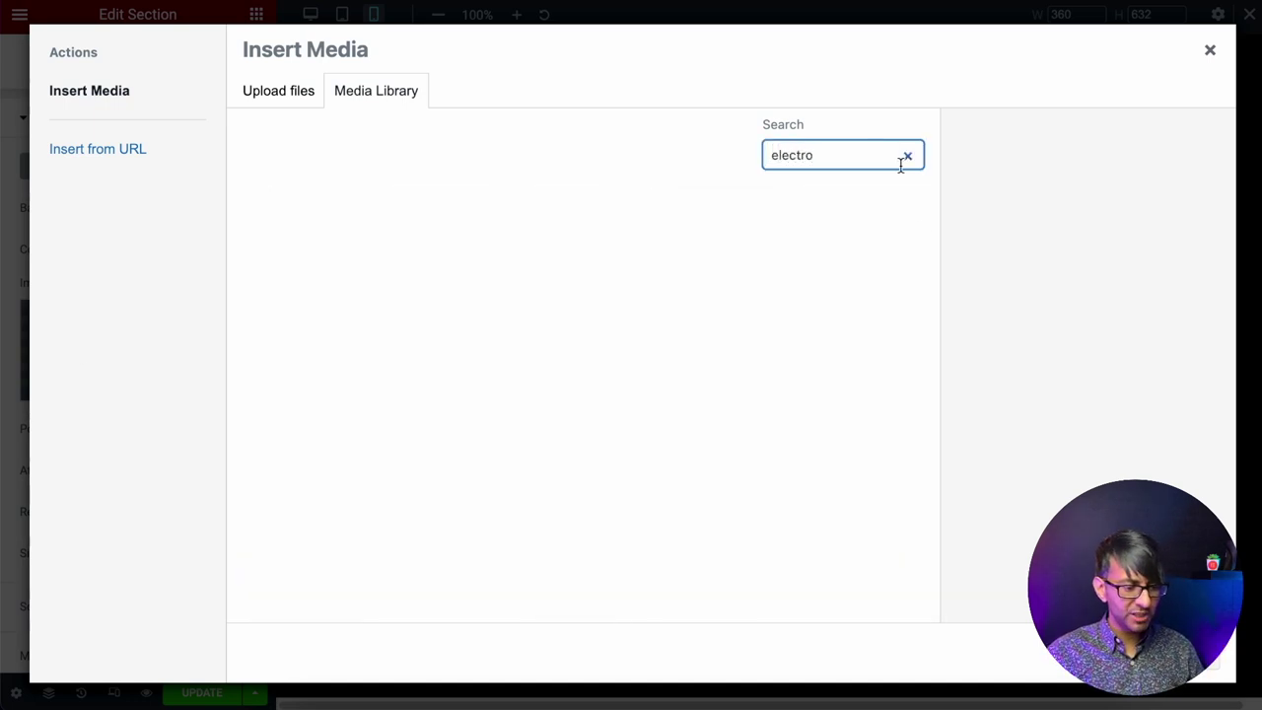
{"action": "left_click", "coordinate": [871, 405]}
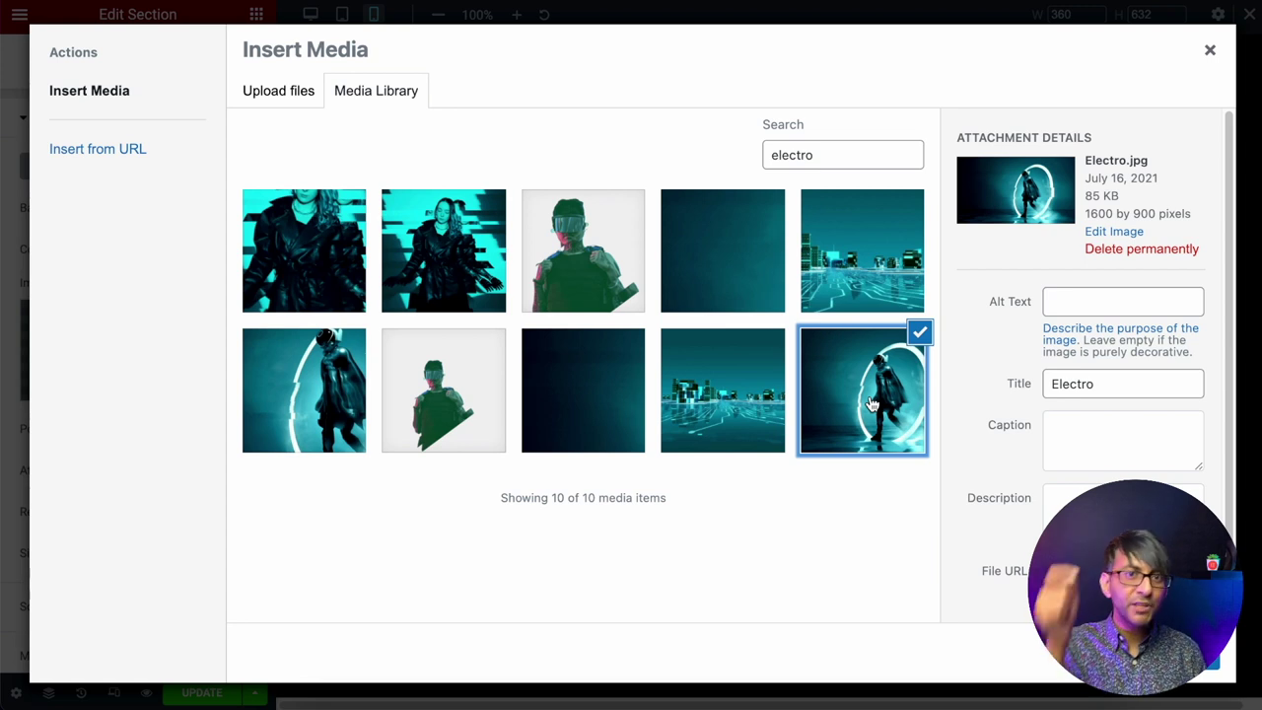
{"action": "left_click", "coordinate": [311, 398]}
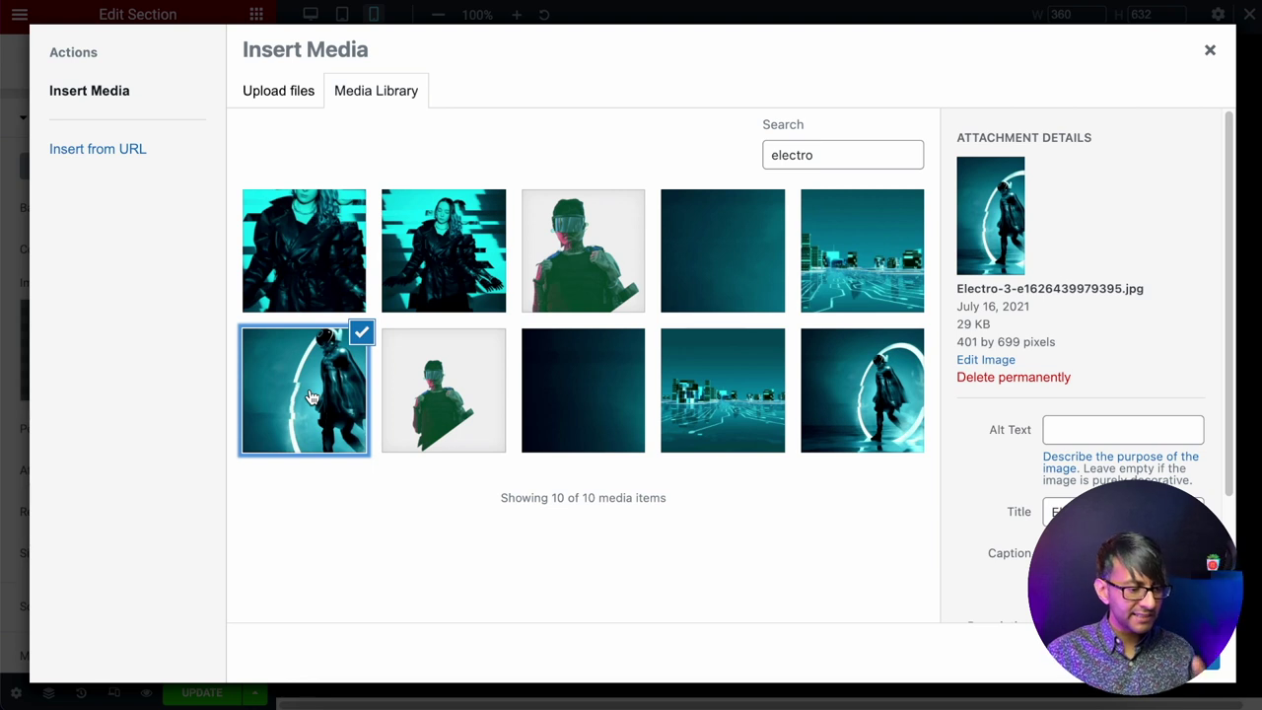
{"action": "left_click", "coordinate": [845, 392]}
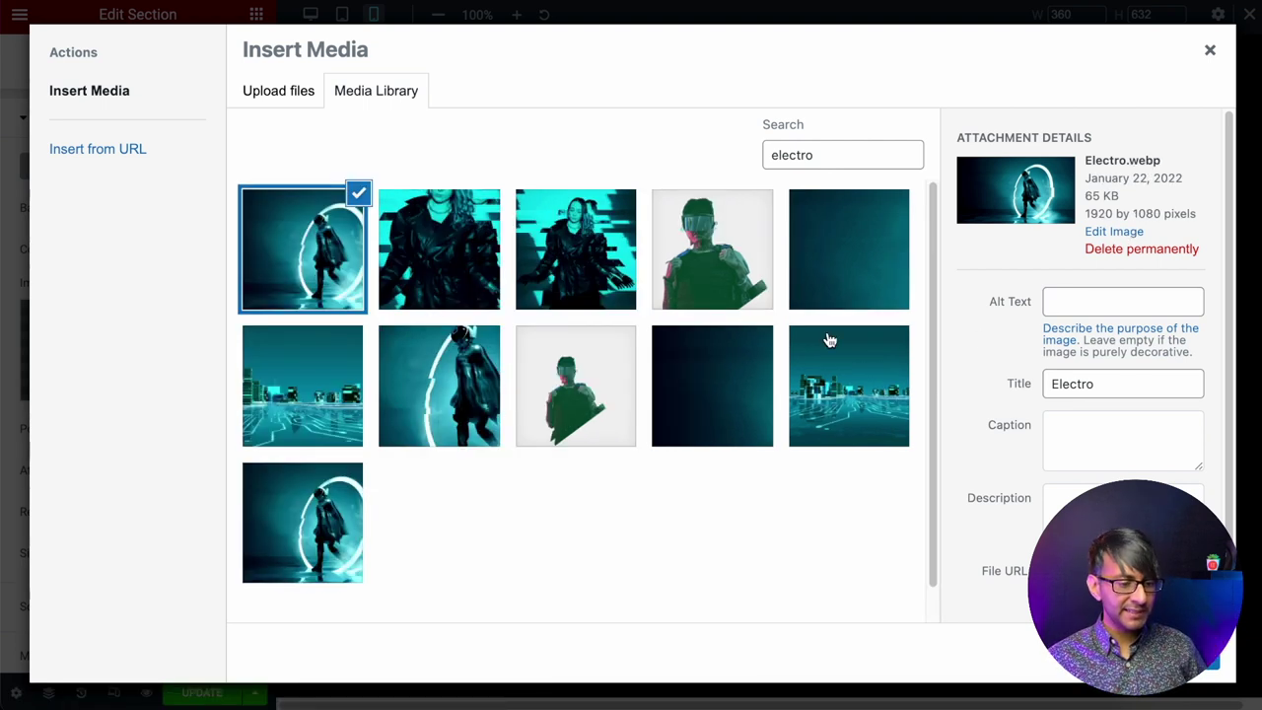
Open Electro.webp for editing and scale it proportionally to a height of 700 pixels
{"action": "left_click", "coordinate": [1106, 233]}
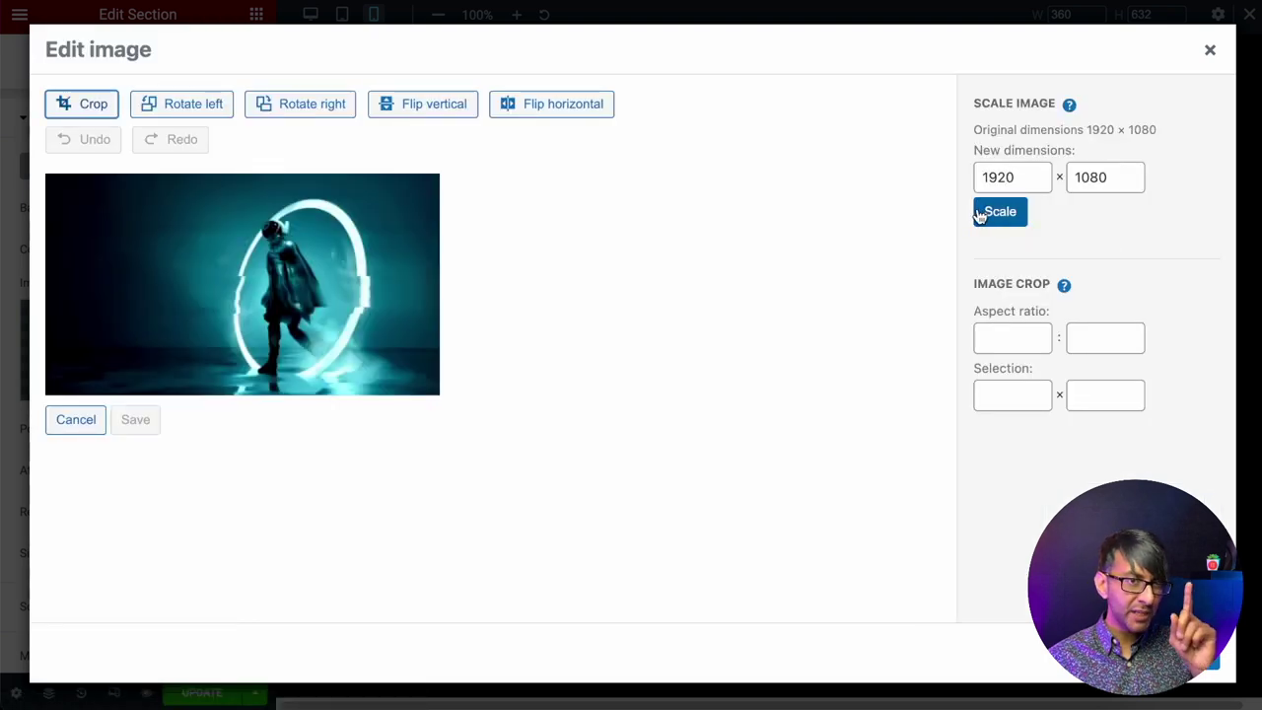
{"action": "left_click_drag", "start_coordinate": [1112, 176], "coordinate": [1067, 174]}
{"action": "type", "text": "700"}
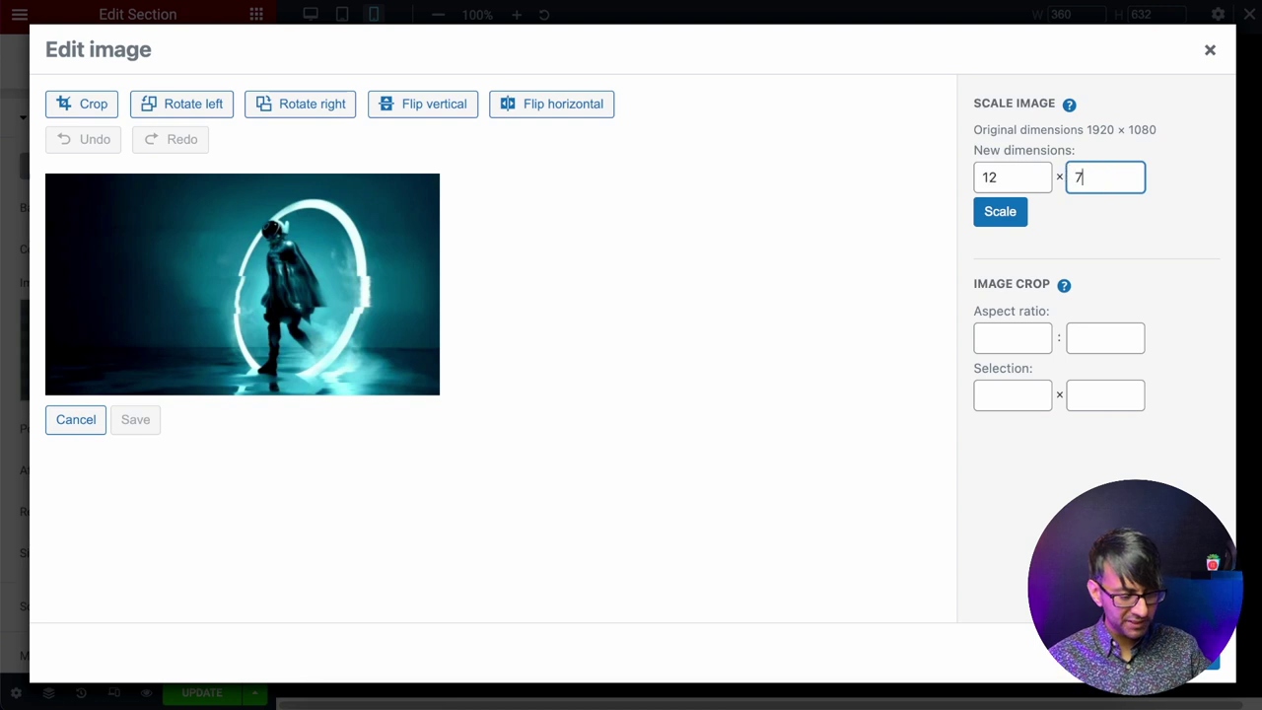
{"action": "left_click", "coordinate": [1019, 213]}
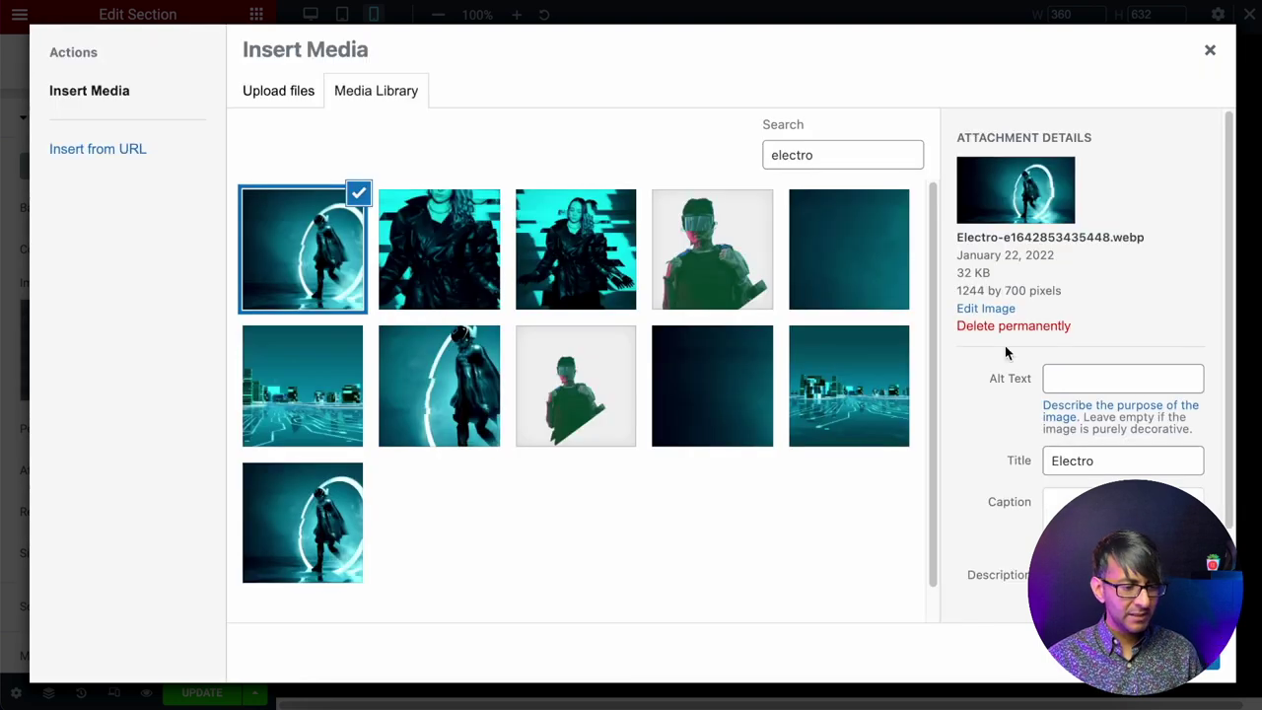
Reopen the scaled Electro image for editing and start a full-height crop selection trimmed in from its dark outer edge
{"action": "left_click", "coordinate": [452, 263]}
{"action": "left_click", "coordinate": [298, 264]}
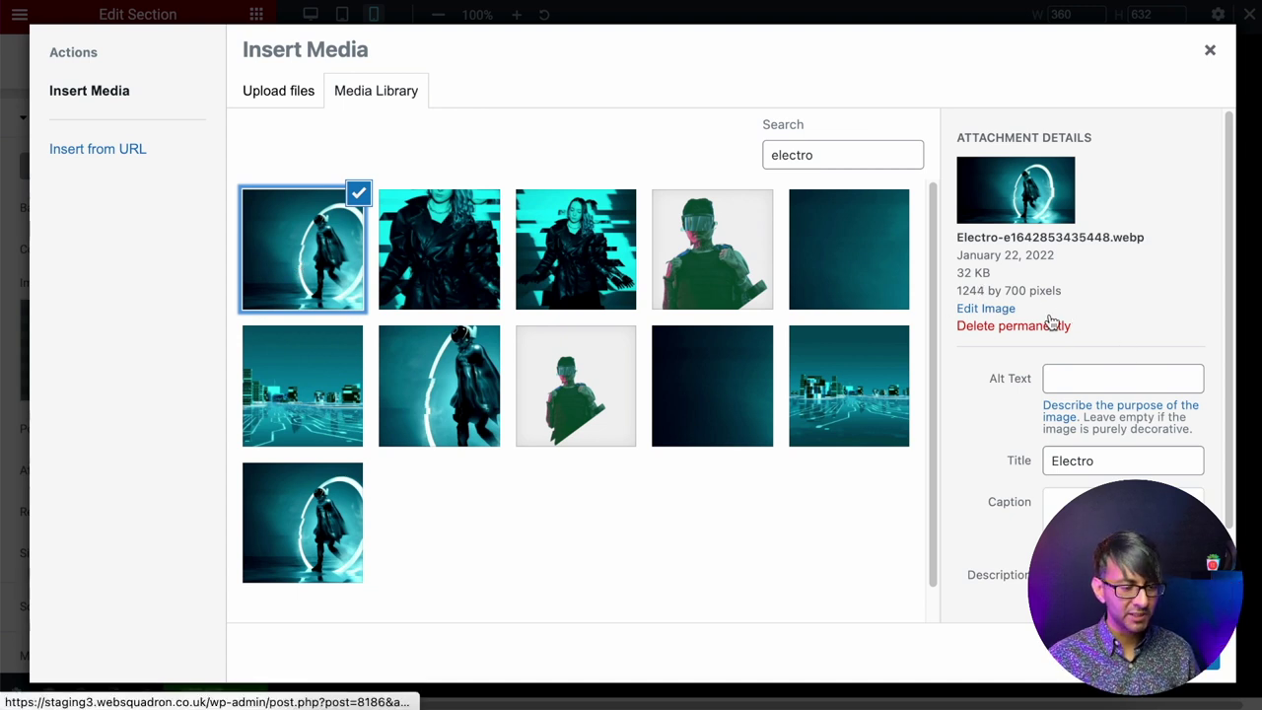
{"action": "left_click", "coordinate": [994, 309]}
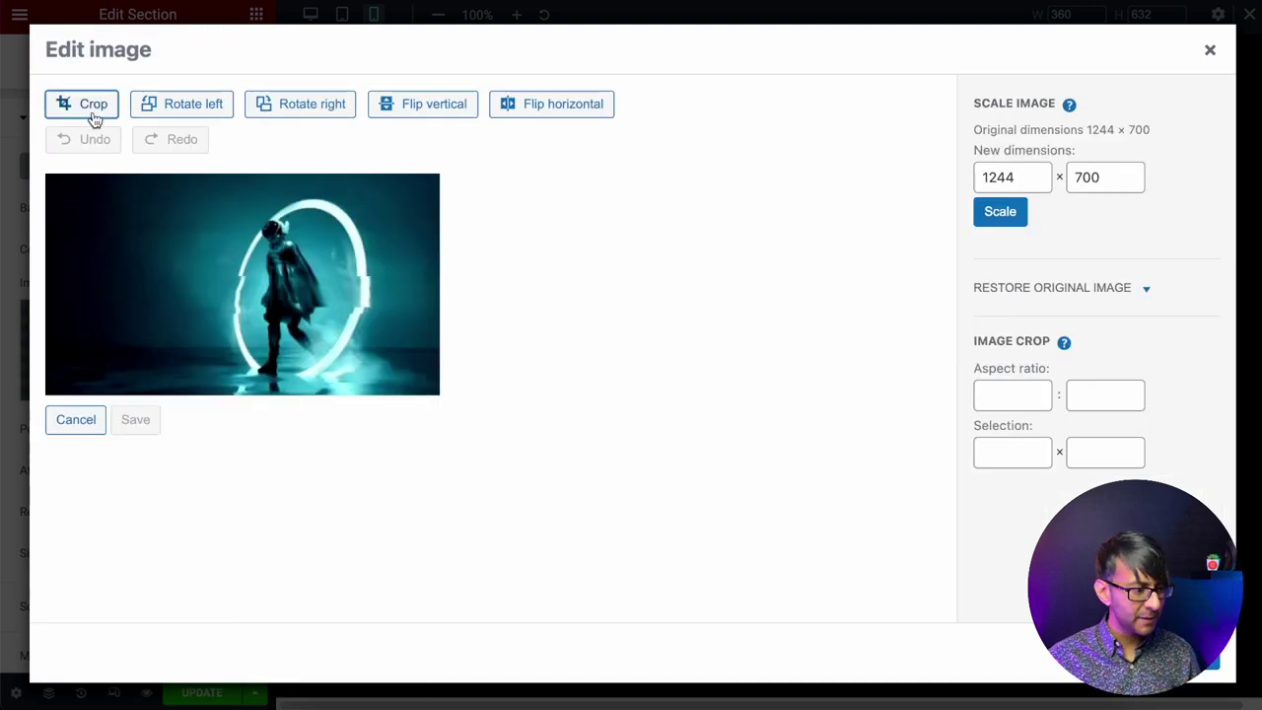
{"action": "left_click", "coordinate": [89, 115]}
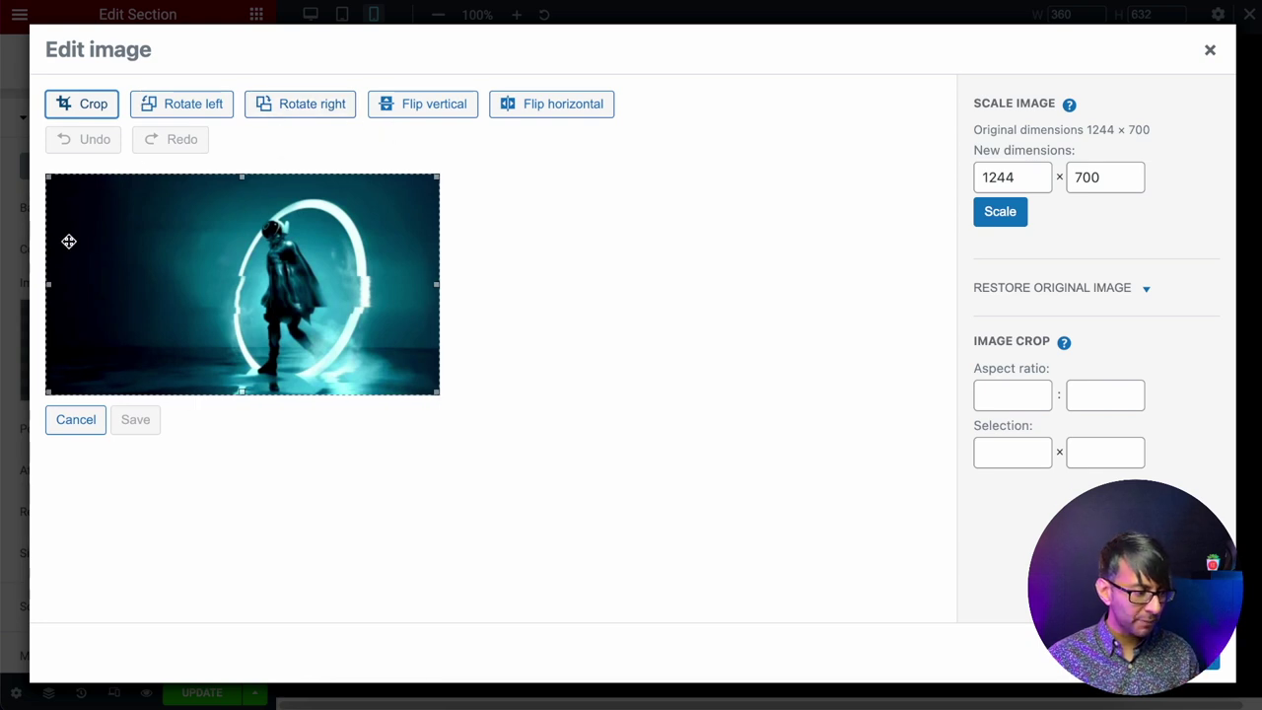
{"action": "left_click_drag", "start_coordinate": [47, 284], "coordinate": [83, 284]}
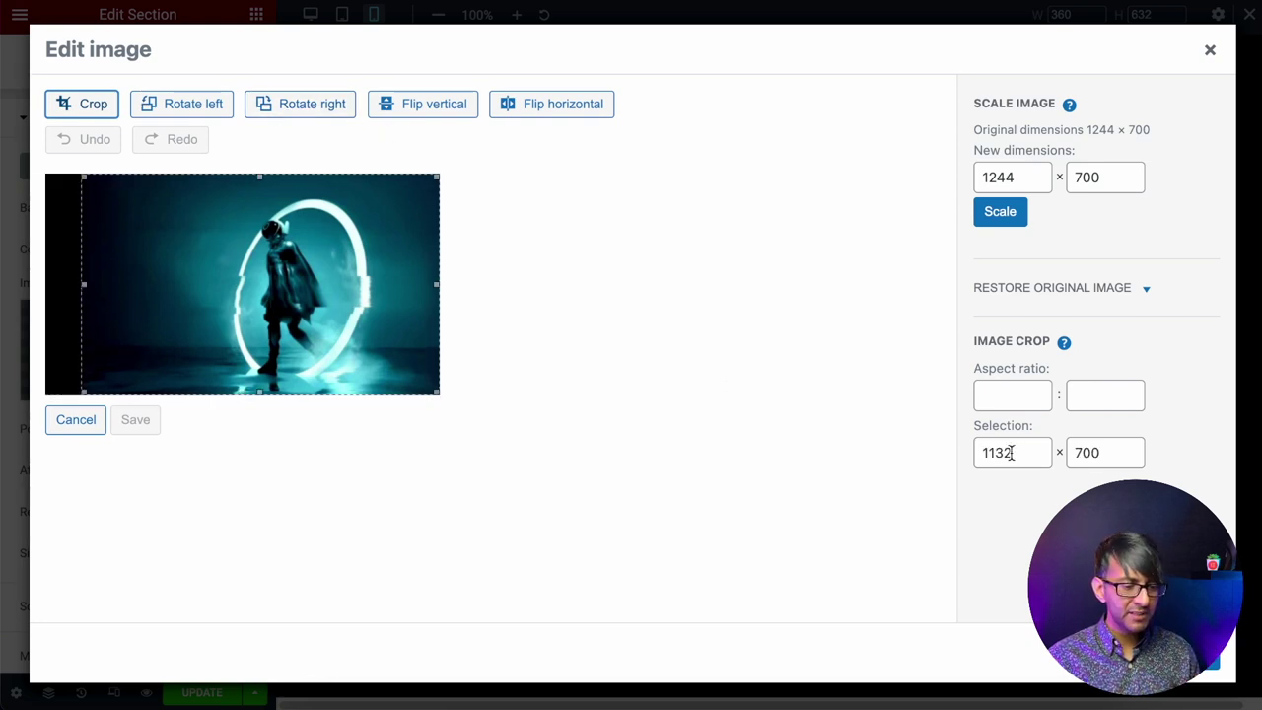
Set the crop selection's width to 480 pixels
{"action": "left_click_drag", "start_coordinate": [1035, 452], "coordinate": [950, 448]}
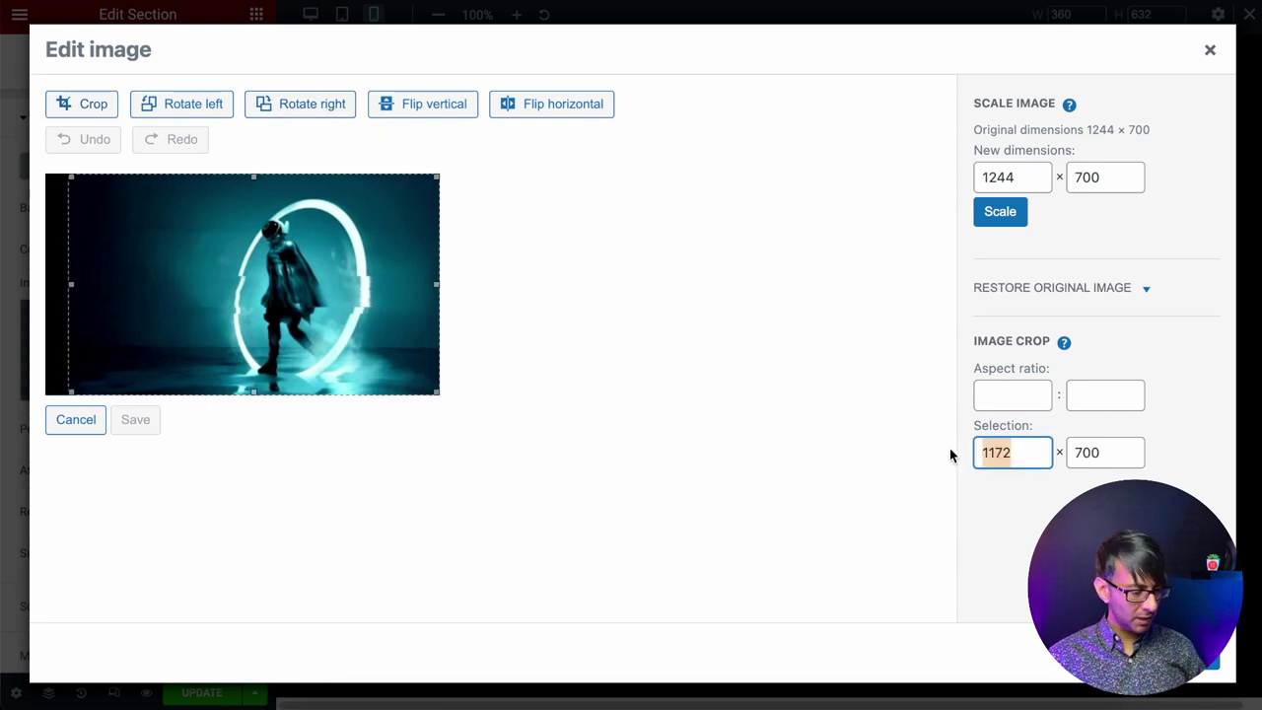
{"action": "type", "text": "400"}
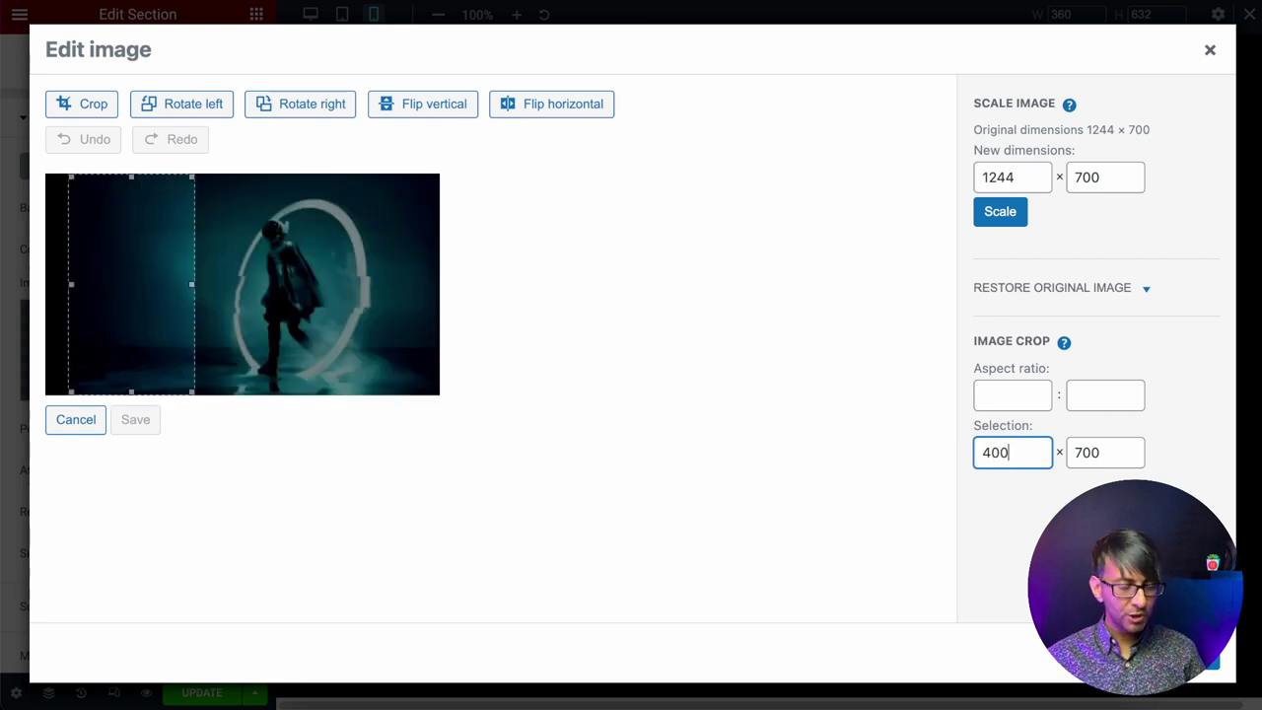
{"action": "key", "text": "BackSpace"}
{"action": "key", "text": "BackSpace"}
{"action": "key", "text": "BackSpace"}
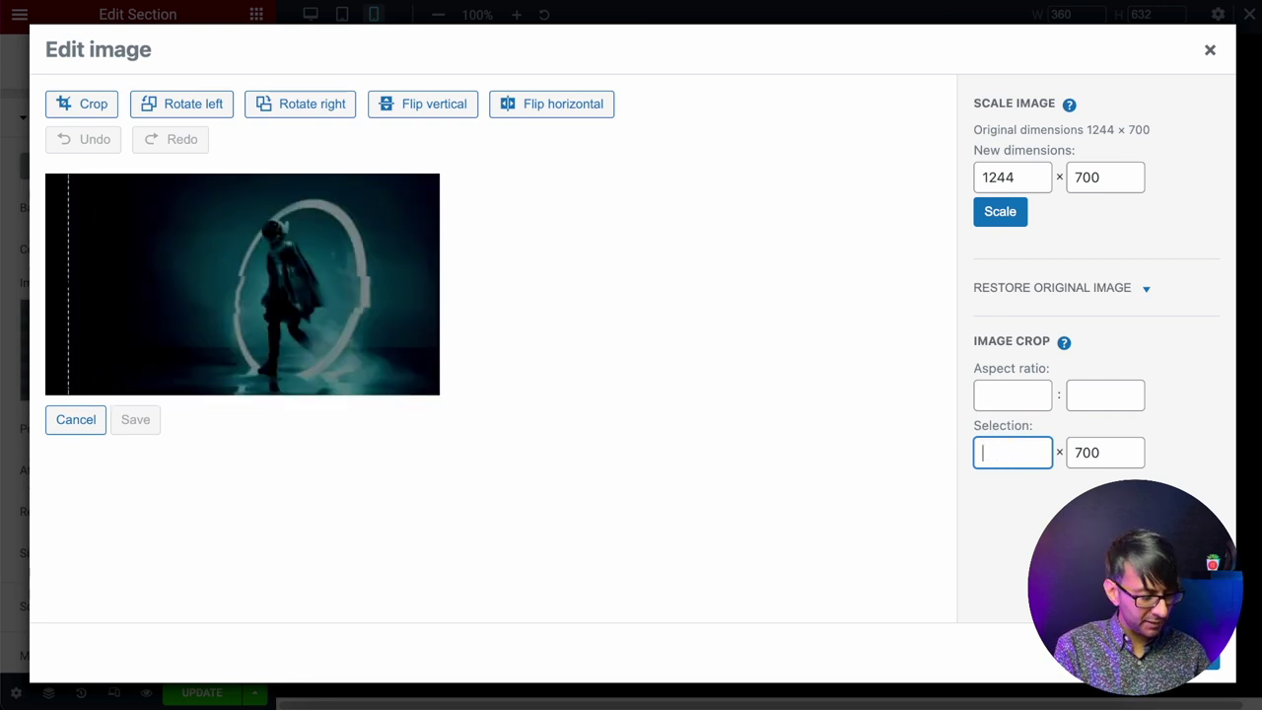
{"action": "type", "text": "45"}
{"action": "key", "text": "BackSpace"}
{"action": "type", "text": "80"}
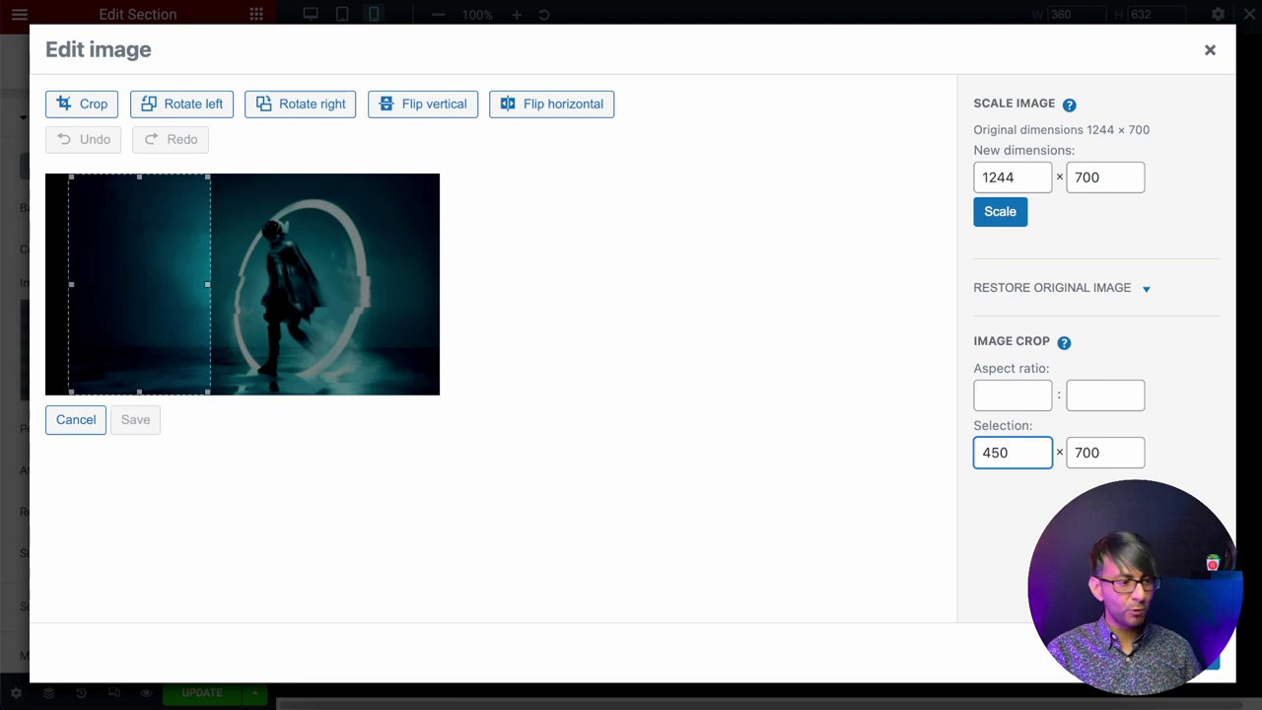
Move the crop selection over the caped figure, crop the image and save it
{"action": "left_click_drag", "start_coordinate": [156, 239], "coordinate": [273, 245]}
{"action": "left_click", "coordinate": [99, 108]}
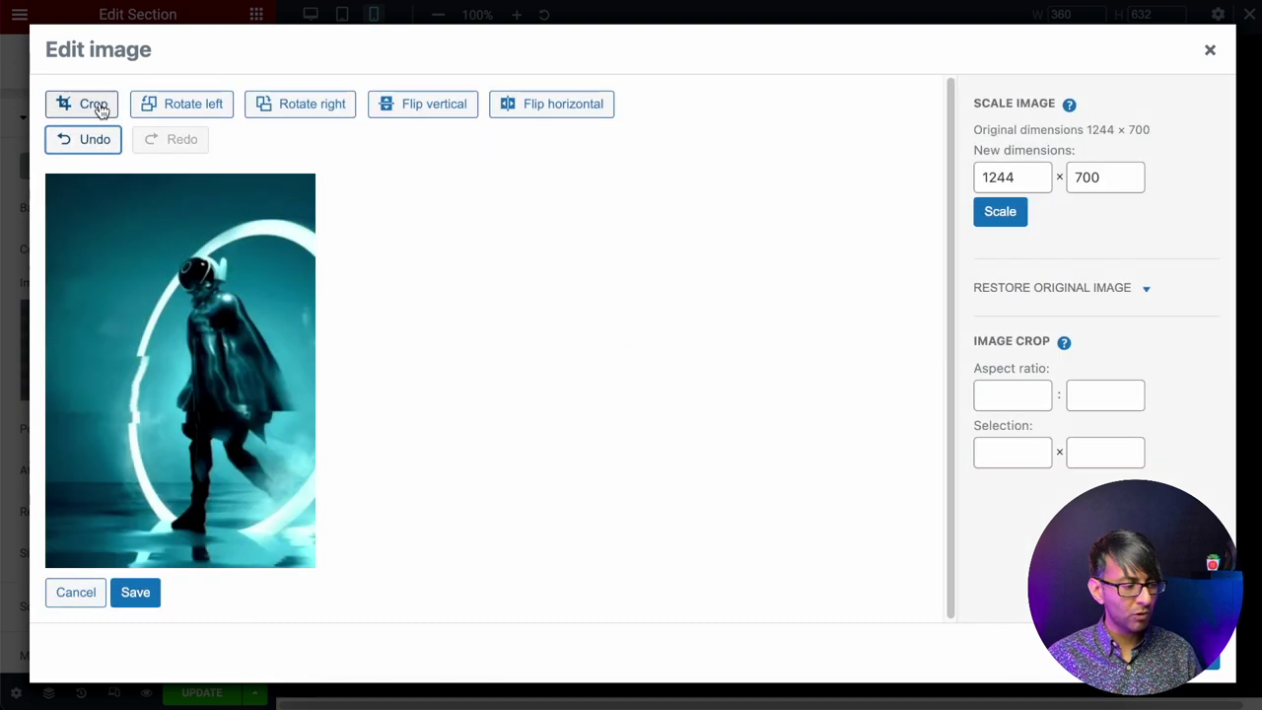
{"action": "left_click", "coordinate": [135, 596]}
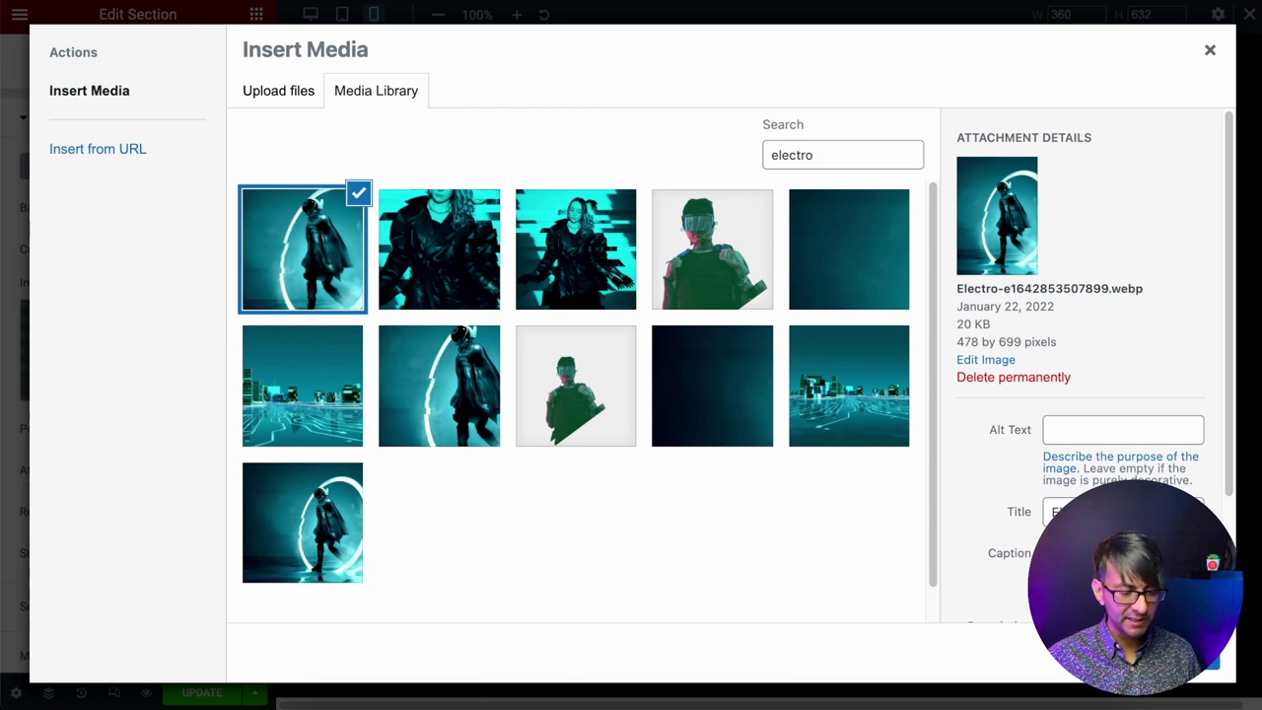
Insert the cropped portrait image as the section's mobile background and compare the desktop and mobile previews
{"action": "left_click", "coordinate": [1179, 661]}
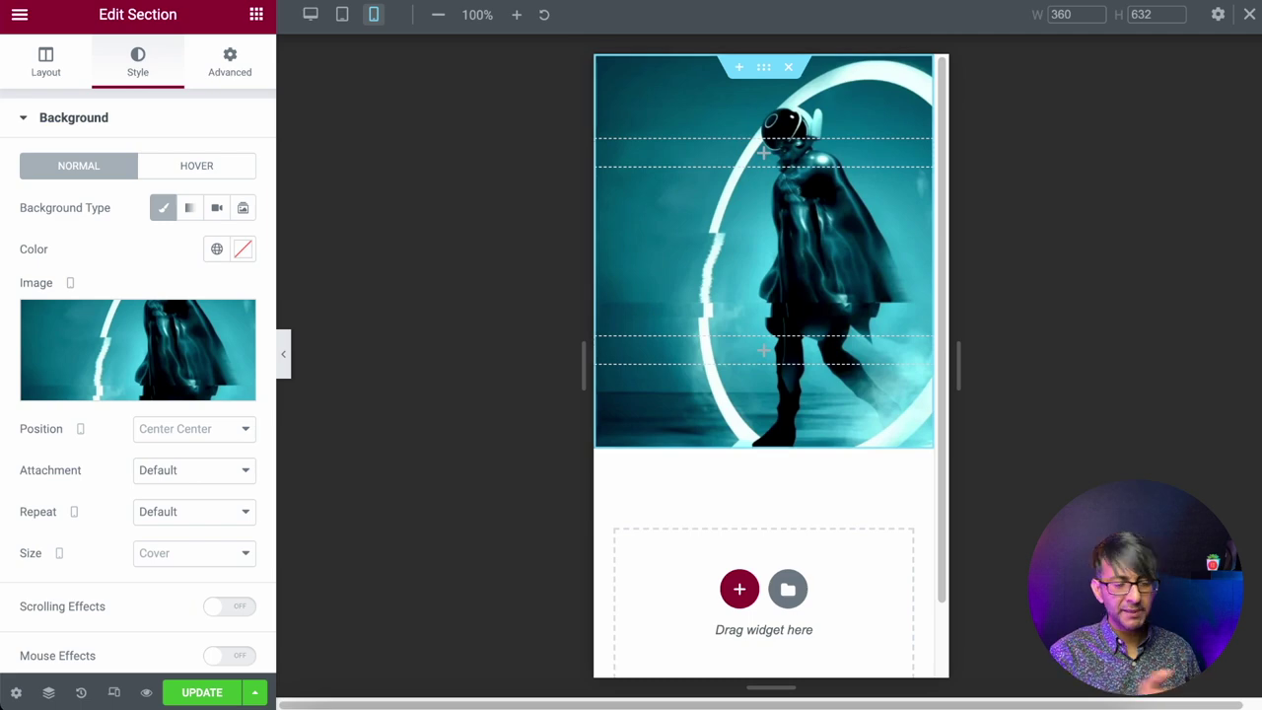
{"action": "left_click", "coordinate": [310, 14]}
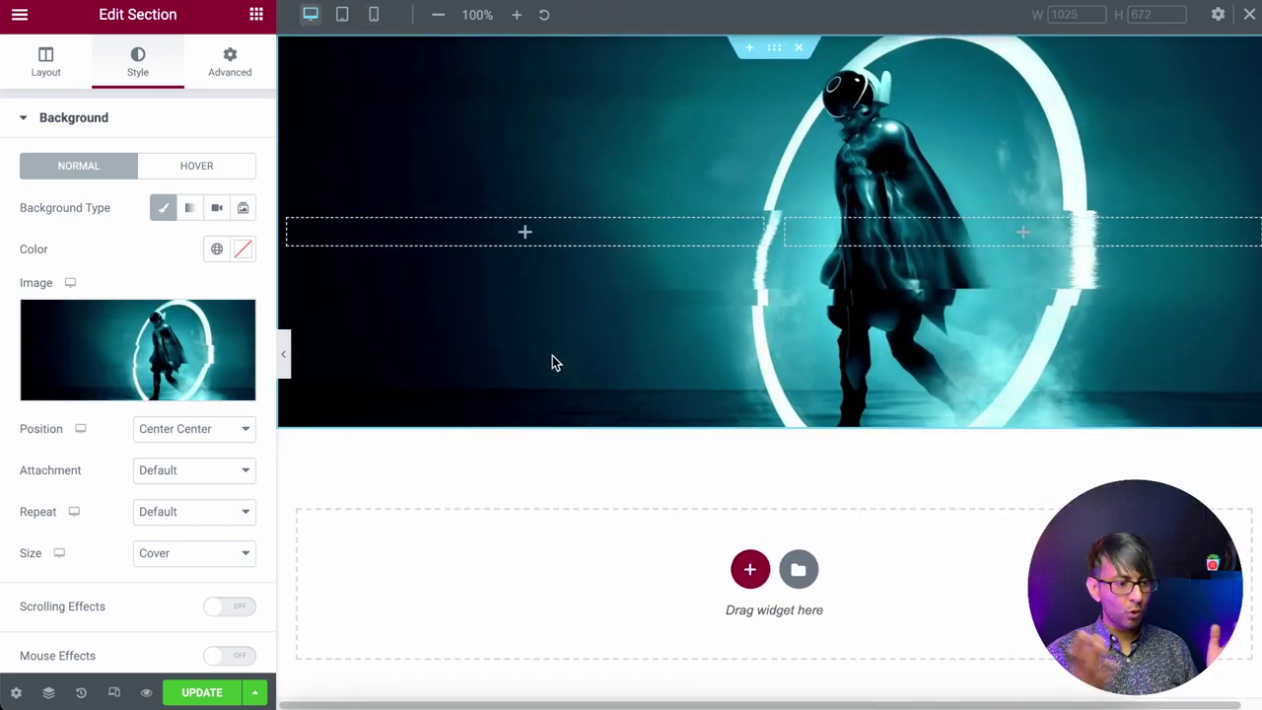
{"action": "left_click", "coordinate": [374, 16]}
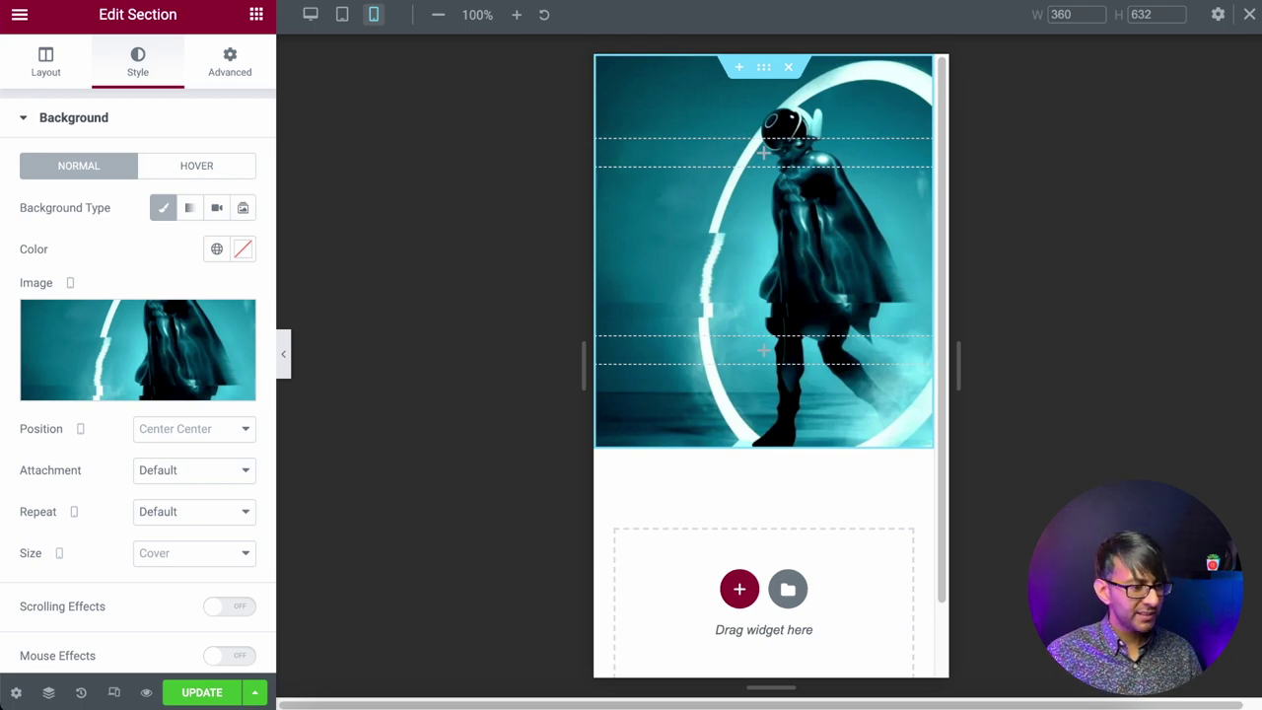
{"action": "left_click", "coordinate": [313, 17]}
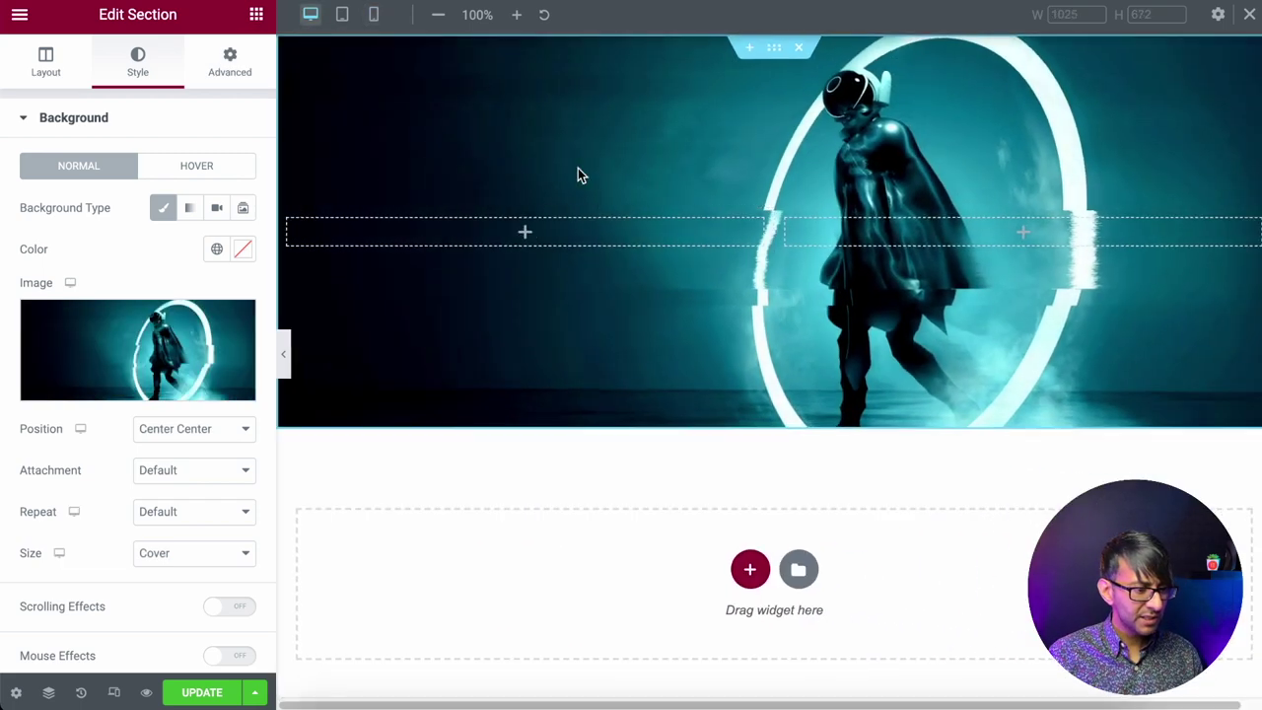
Give the section's first column the landscape Electro background image, positioned Center Center and sized Cover, and switch to the mobile view
{"action": "left_click", "coordinate": [289, 220]}
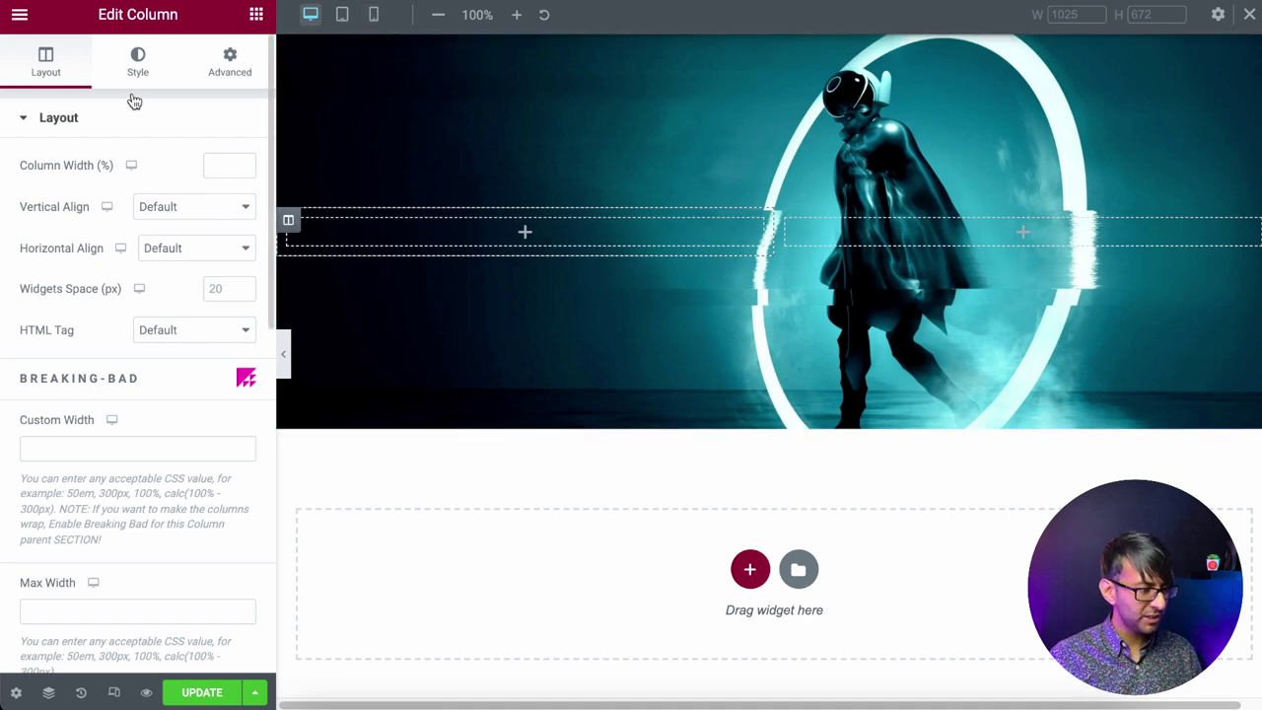
{"action": "left_click", "coordinate": [138, 64]}
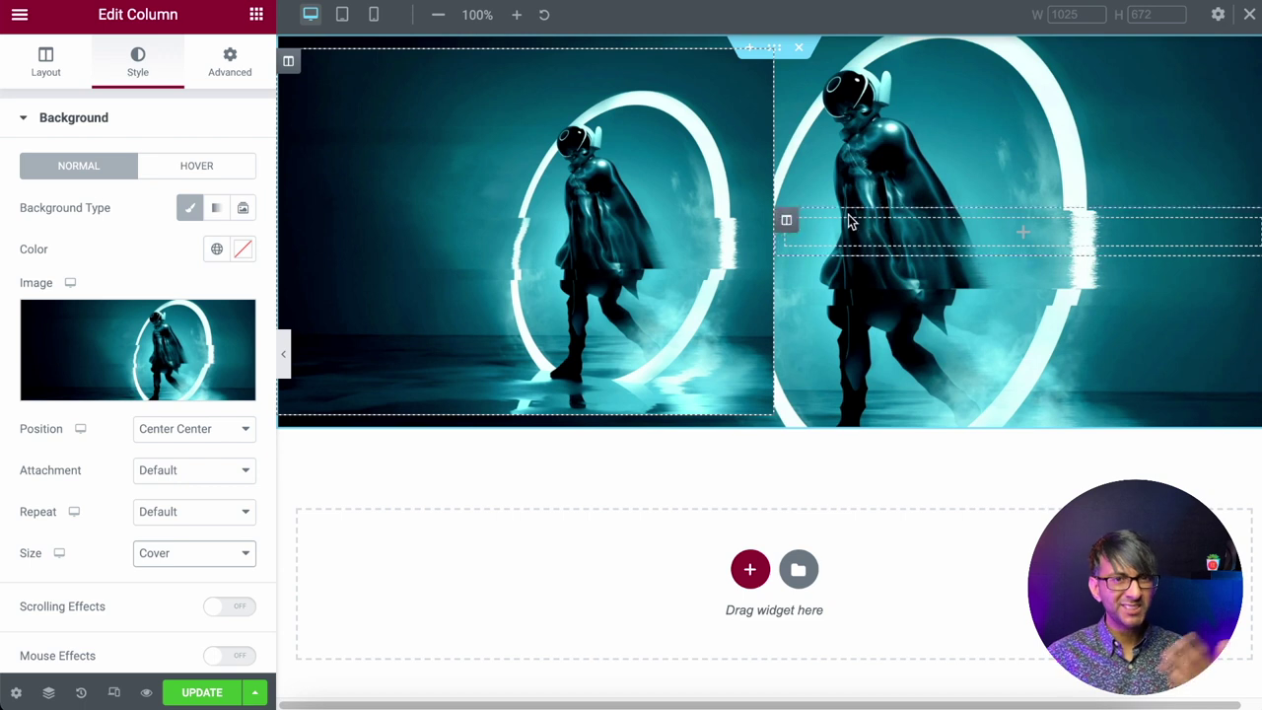
{"action": "left_click", "coordinate": [374, 16]}
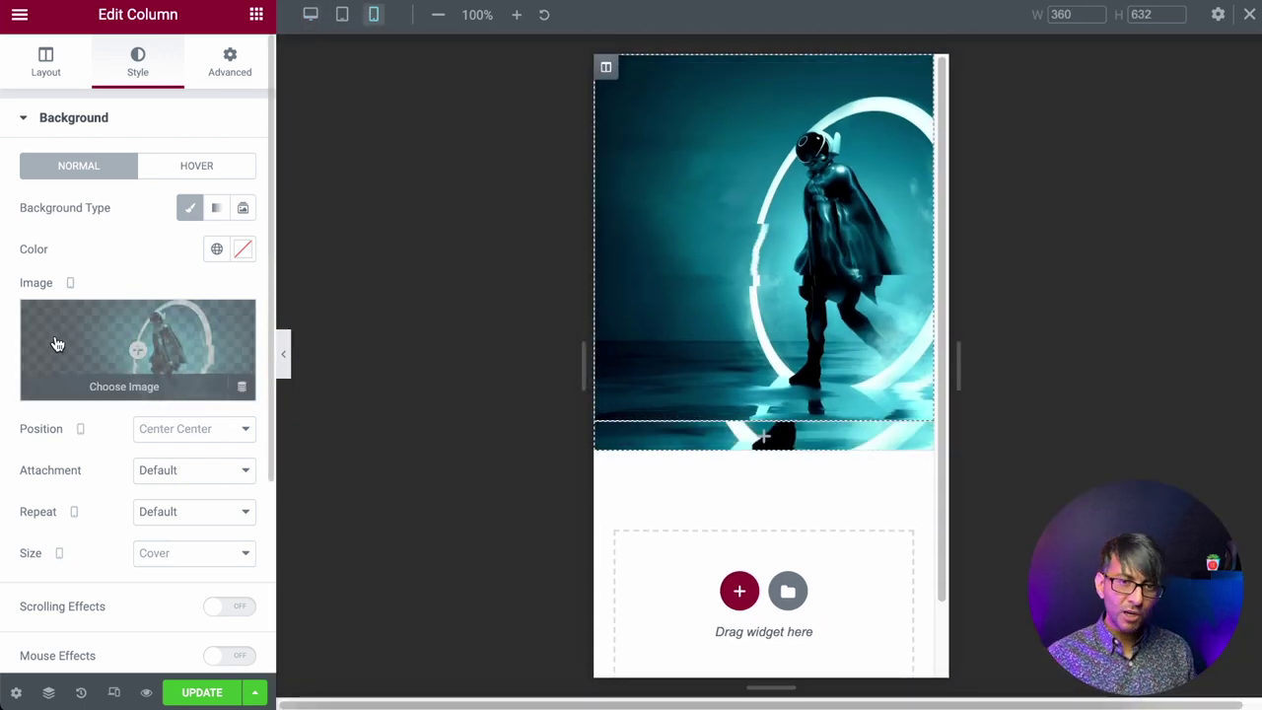
Set the cropped portrait image as the first column's mobile background and compare the desktop and mobile previews
{"action": "left_click", "coordinate": [57, 342]}
{"action": "left_click", "coordinate": [286, 258]}
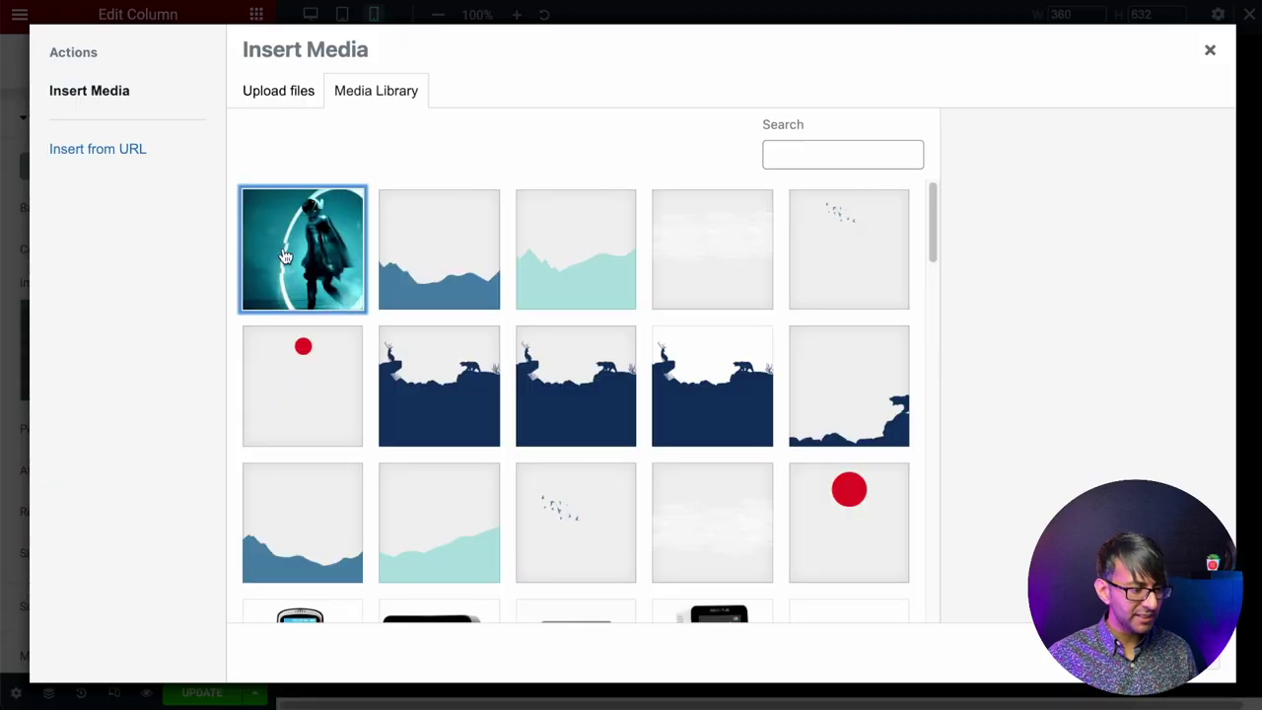
{"action": "left_click", "coordinate": [1174, 659]}
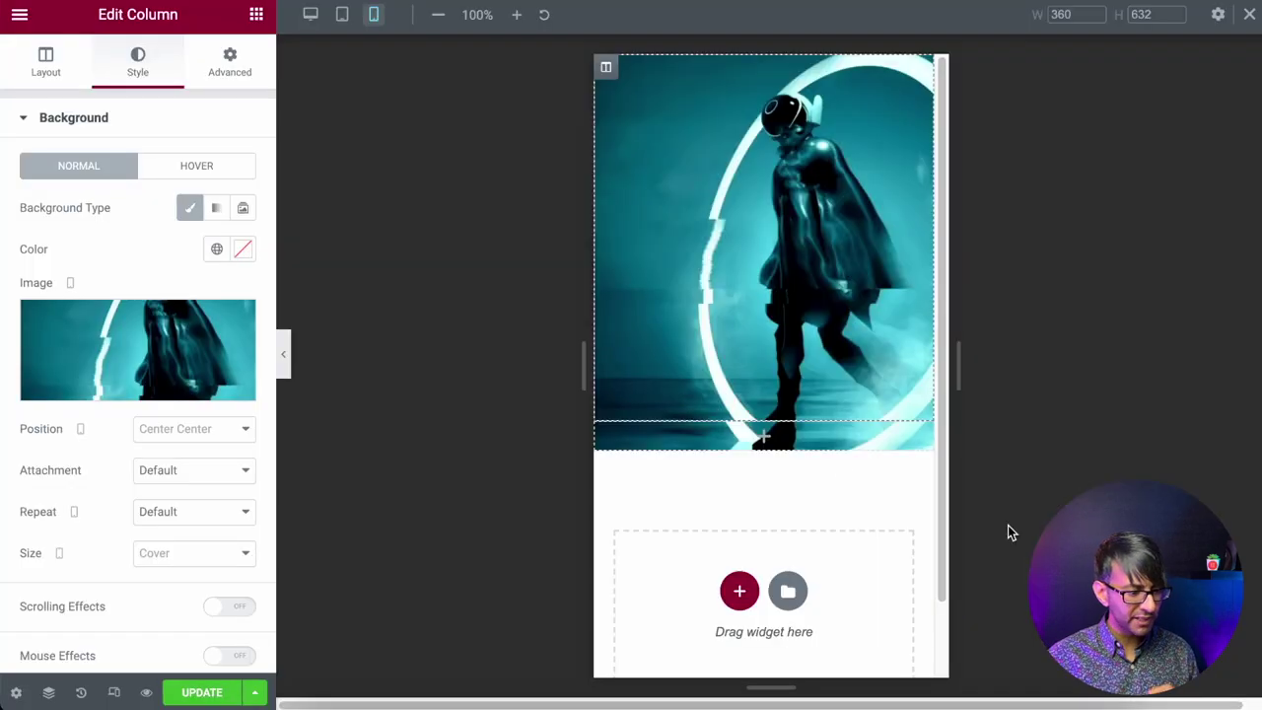
{"action": "left_click", "coordinate": [310, 14]}
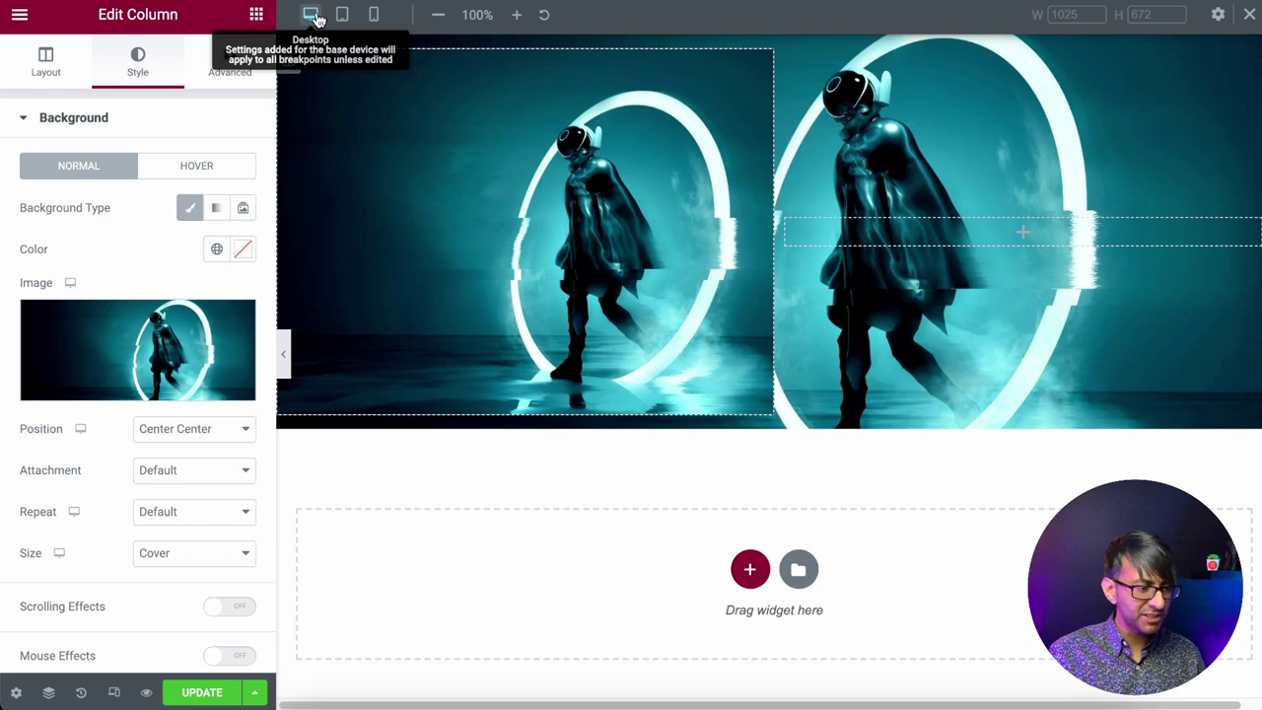
{"action": "left_click", "coordinate": [375, 15]}
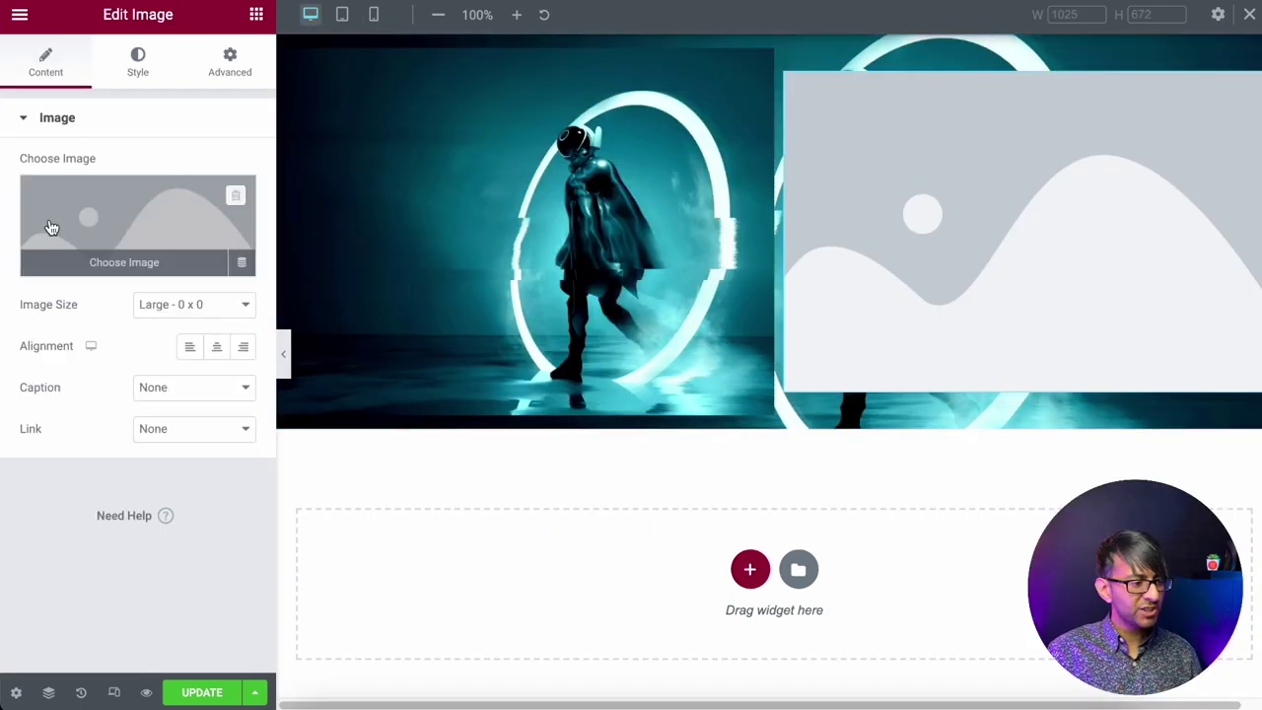
Search the media library for "elec", insert the landscape Electro image into the second column's image widget and switch to the mobile view
{"action": "left_click", "coordinate": [74, 219]}
{"action": "left_click", "coordinate": [868, 158]}
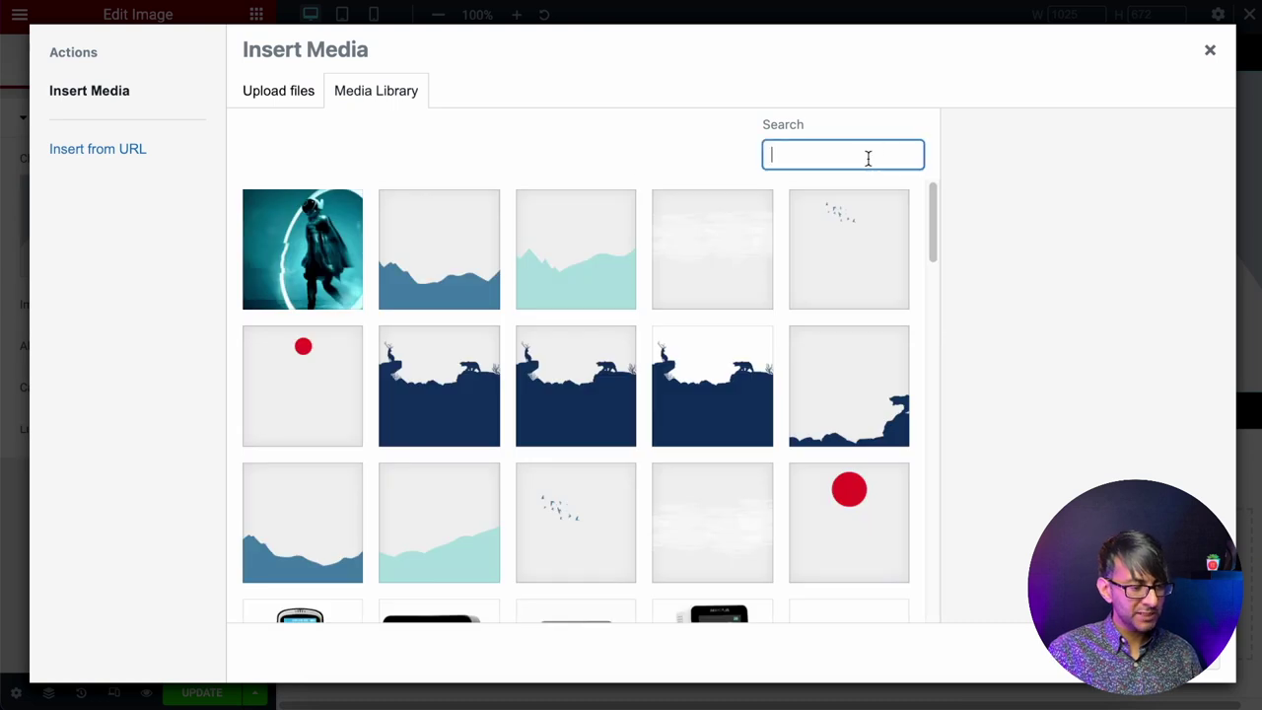
{"action": "type", "text": "elec"}
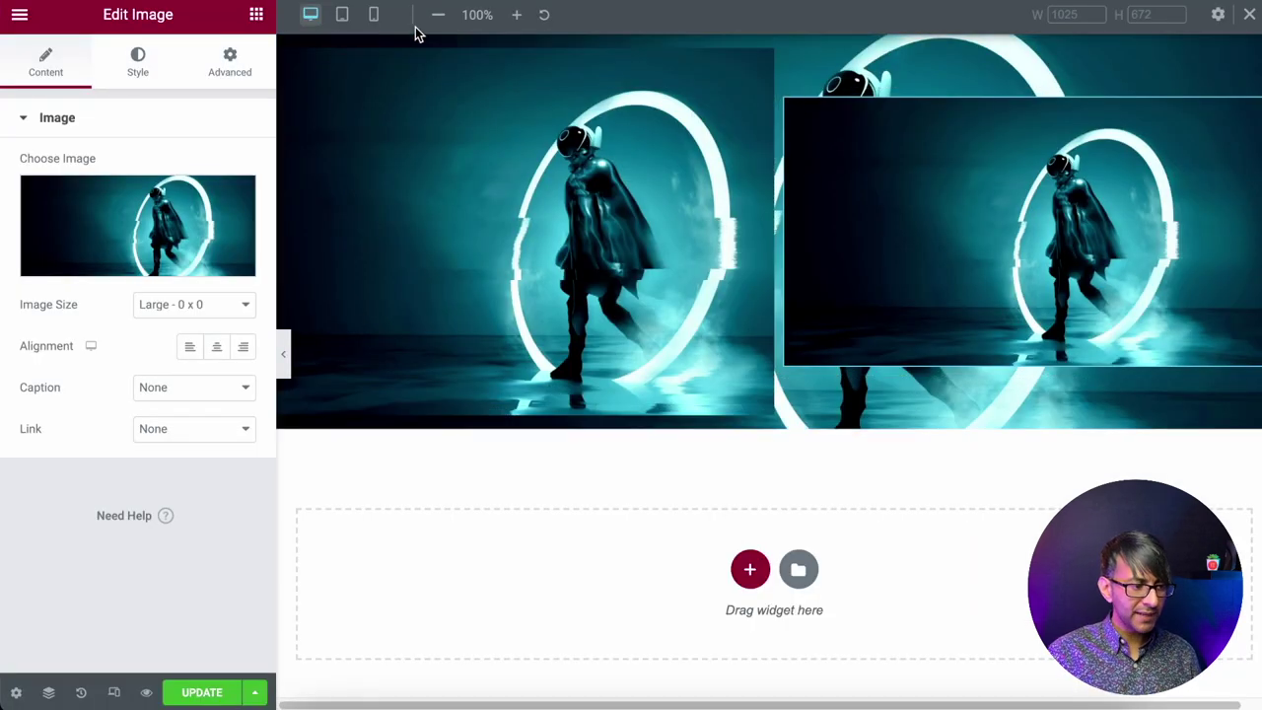
{"action": "left_click", "coordinate": [374, 15]}
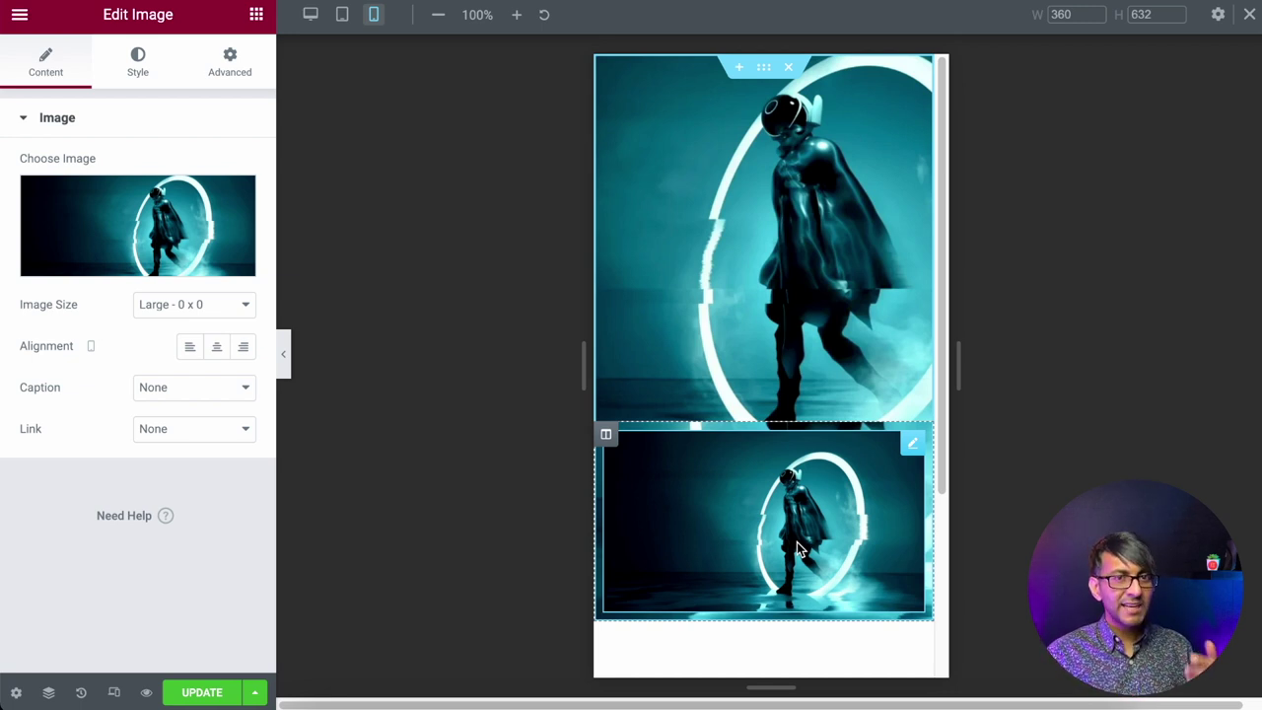
Look through the image widget's advanced settings down to the responsive and custom CSS sections
{"action": "mouse_move", "coordinate": [163, 229]}
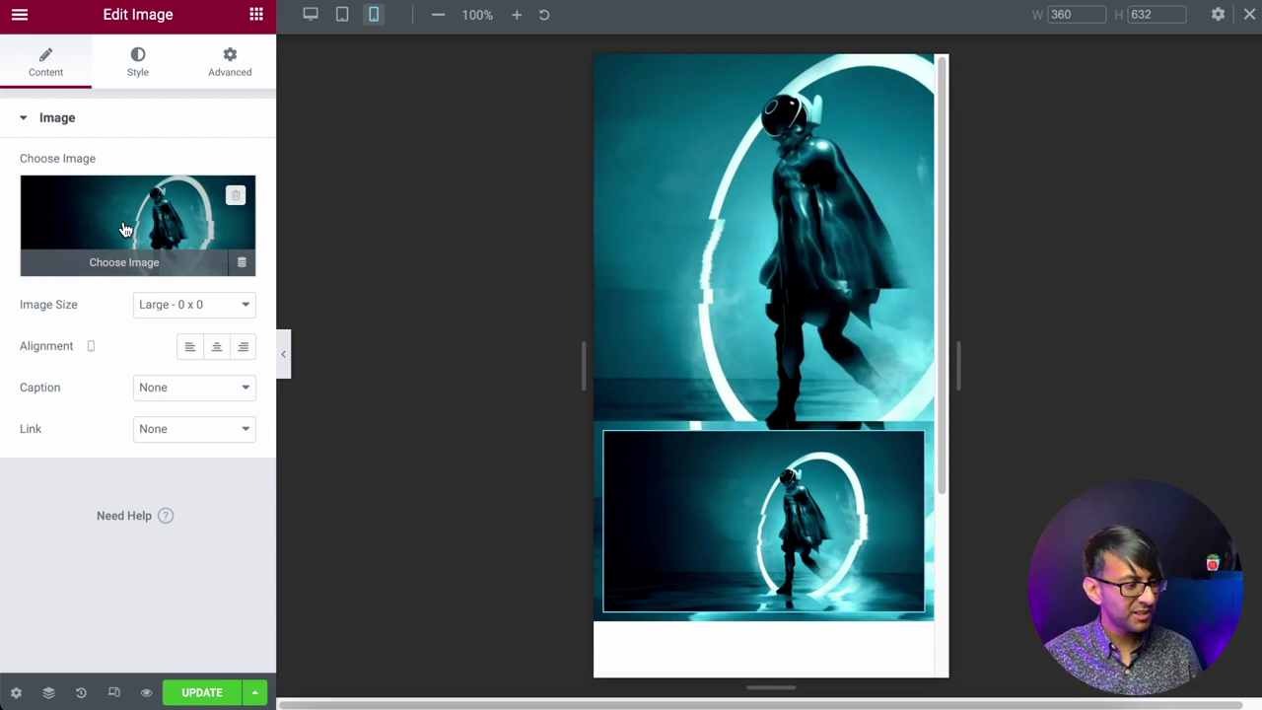
{"action": "left_click", "coordinate": [240, 56]}
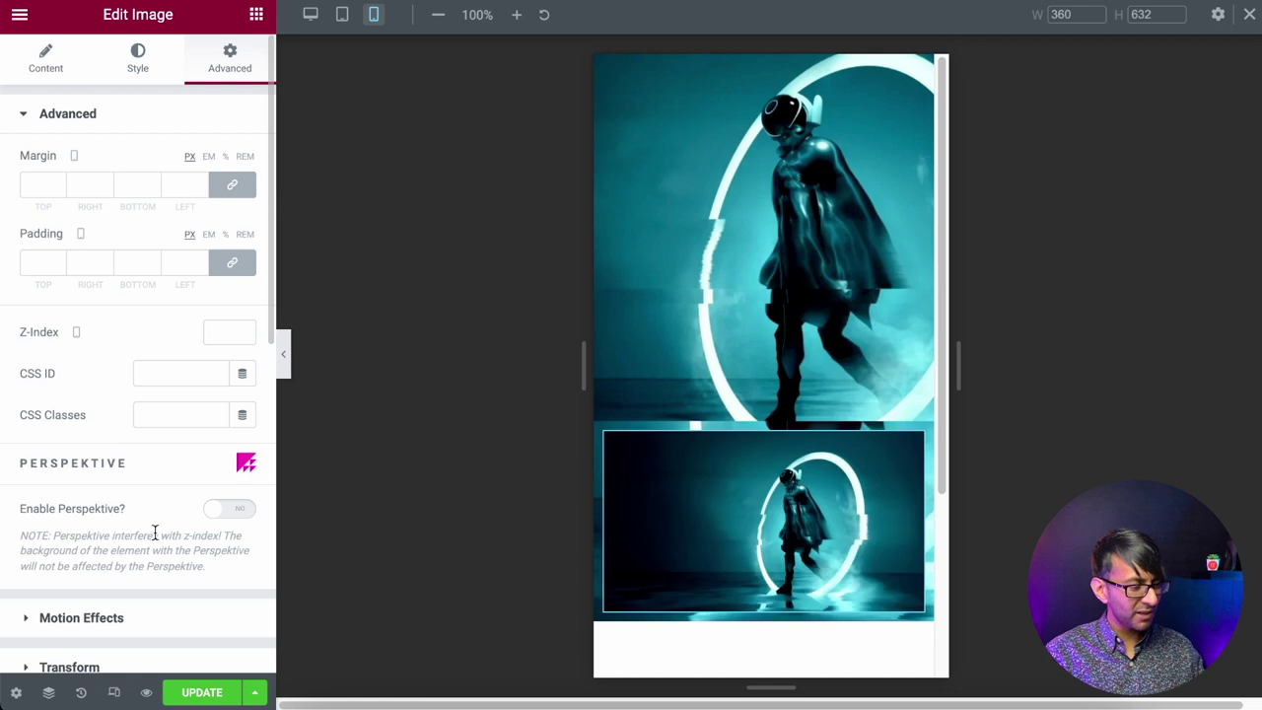
{"action": "scroll", "coordinate": [153, 542], "scroll_direction": "down", "scroll_amount": 4}
{"action": "scroll", "coordinate": [127, 586], "scroll_direction": "down", "scroll_amount": 2}
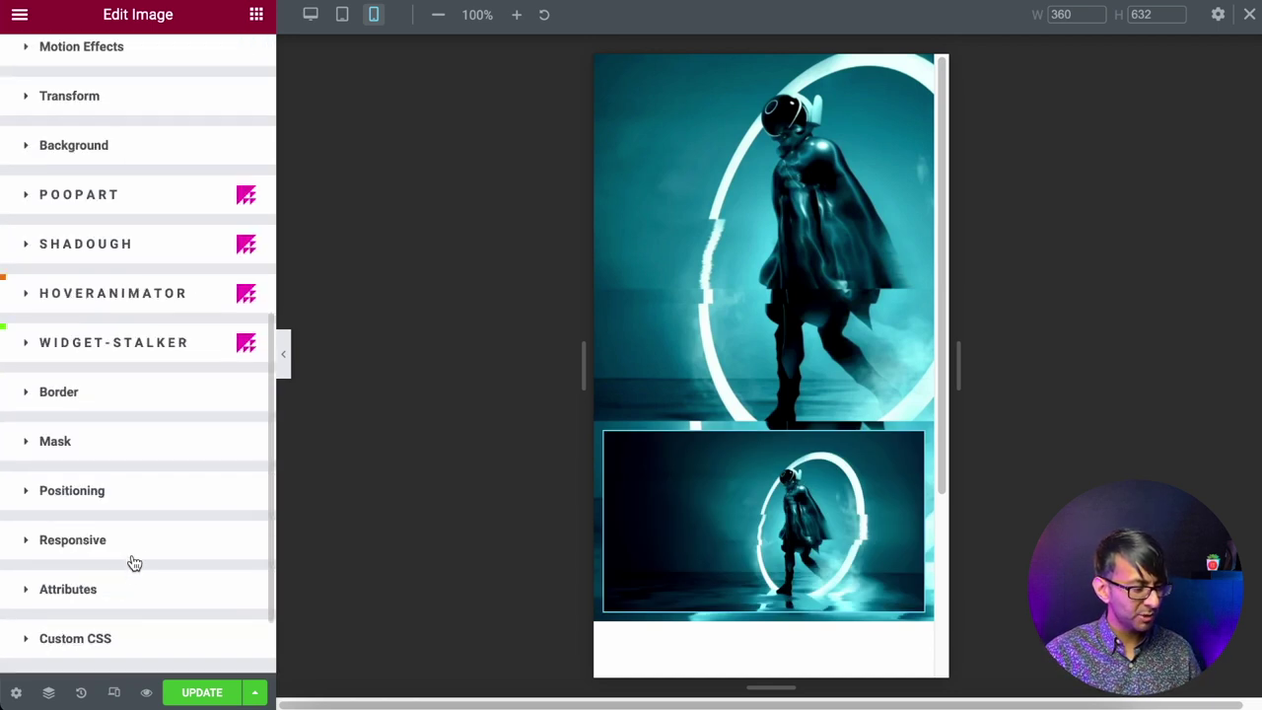
{"action": "left_click", "coordinate": [133, 558]}
{"action": "scroll", "coordinate": [155, 449], "scroll_direction": "down", "scroll_amount": 3}
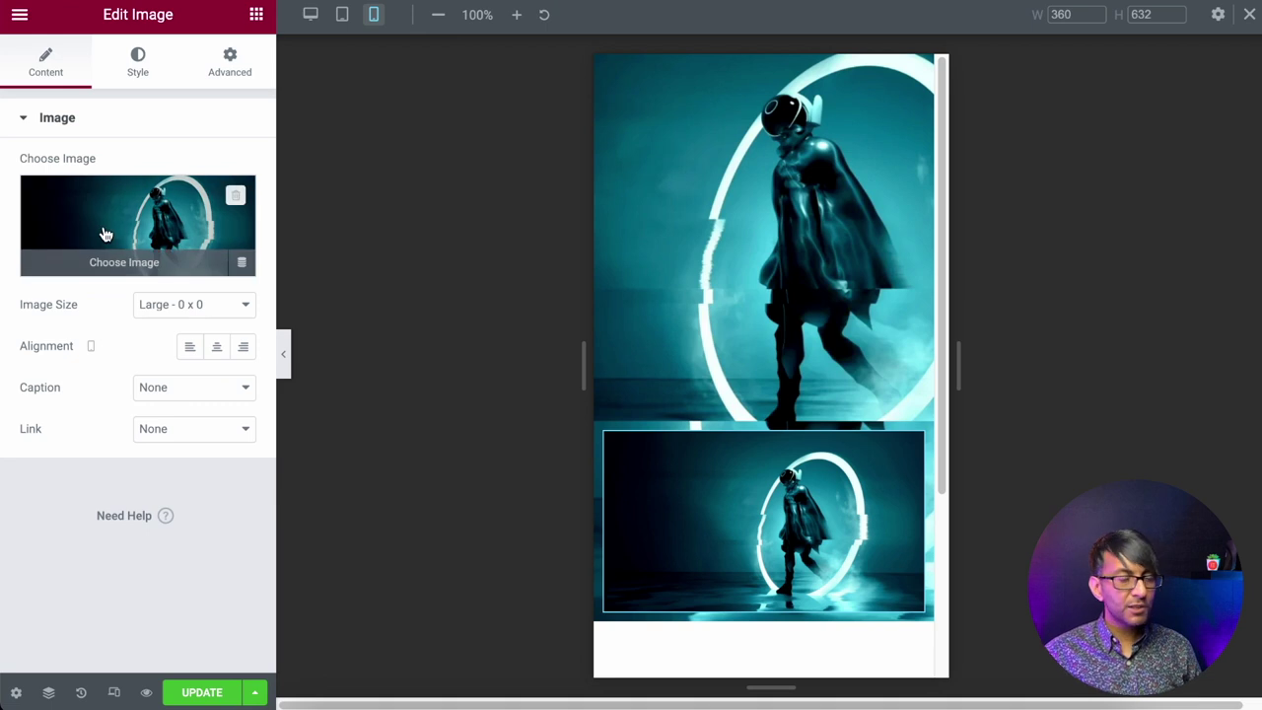
Copy the cropped portrait Electro image's file URL from its attachment details and close the media library without inserting it
{"action": "left_click", "coordinate": [102, 234]}
{"action": "left_click", "coordinate": [292, 241]}
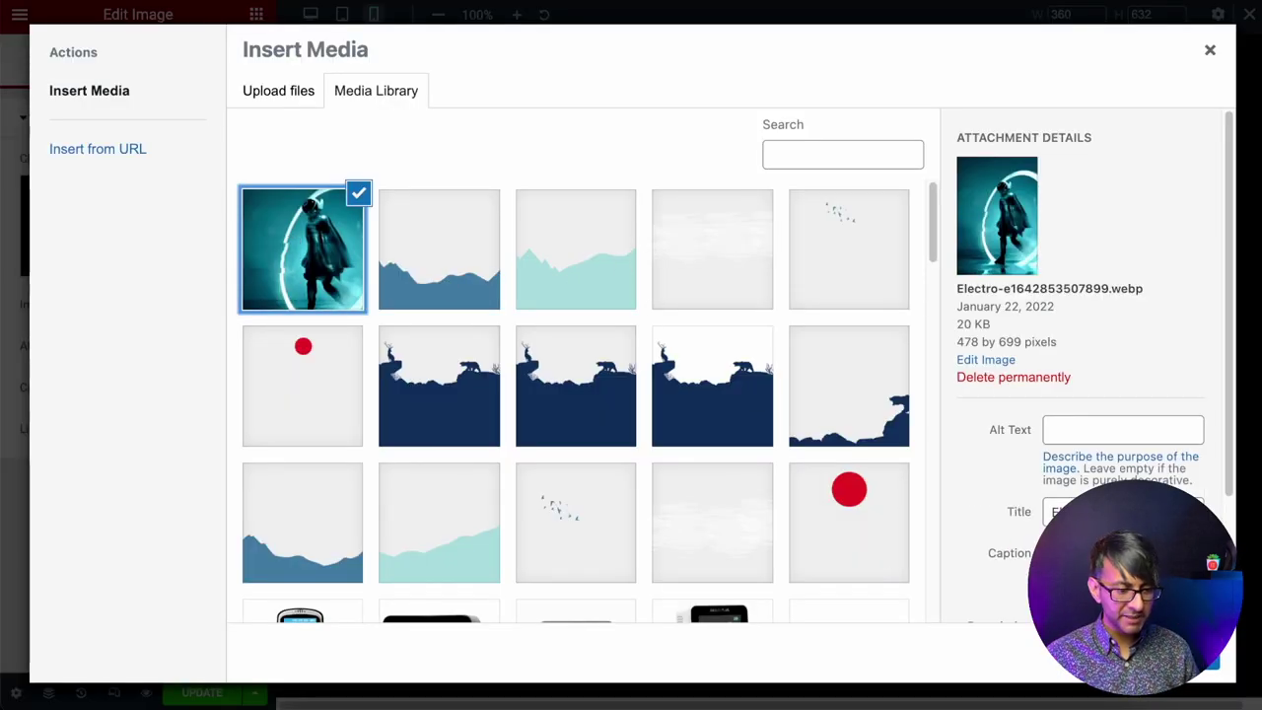
{"action": "scroll", "coordinate": [1084, 345], "scroll_direction": "down", "scroll_amount": 3}
{"action": "scroll", "coordinate": [1085, 345], "scroll_direction": "up", "scroll_amount": 3}
{"action": "scroll", "coordinate": [1085, 345], "scroll_direction": "down", "scroll_amount": 3}
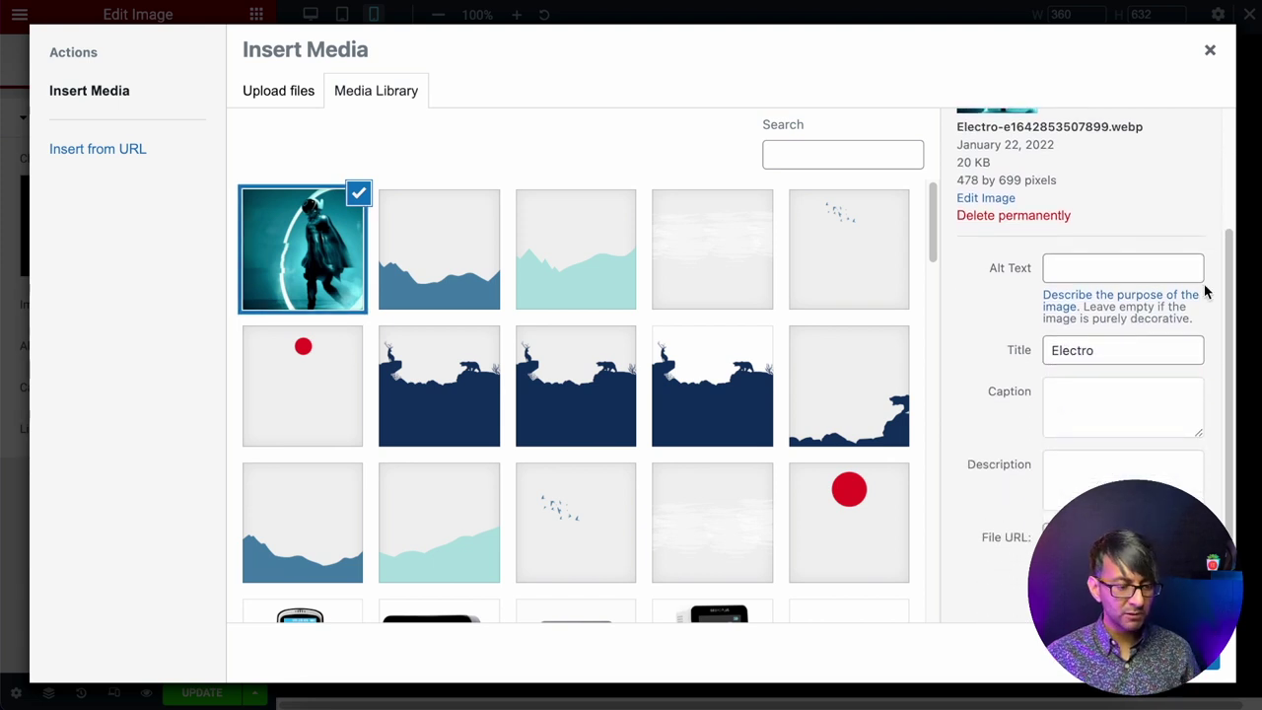
{"action": "left_click", "coordinate": [1210, 47]}
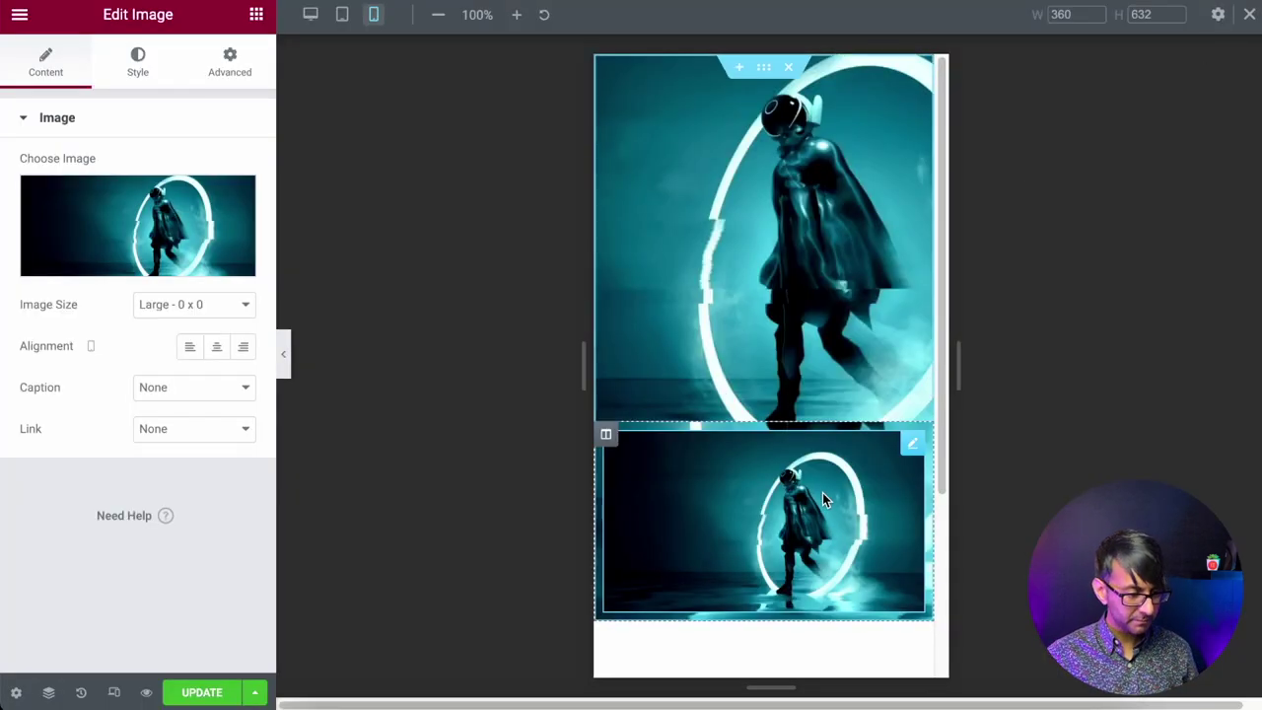
Add custom CSS to the image widget: at max-width:500px, selector img gets content:url() with the copied Electro-e1642853507899.webp address
{"action": "left_click", "coordinate": [235, 62]}
{"action": "scroll", "coordinate": [148, 493], "scroll_direction": "down", "scroll_amount": 6}
{"action": "scroll", "coordinate": [148, 629], "scroll_direction": "down", "scroll_amount": 3}
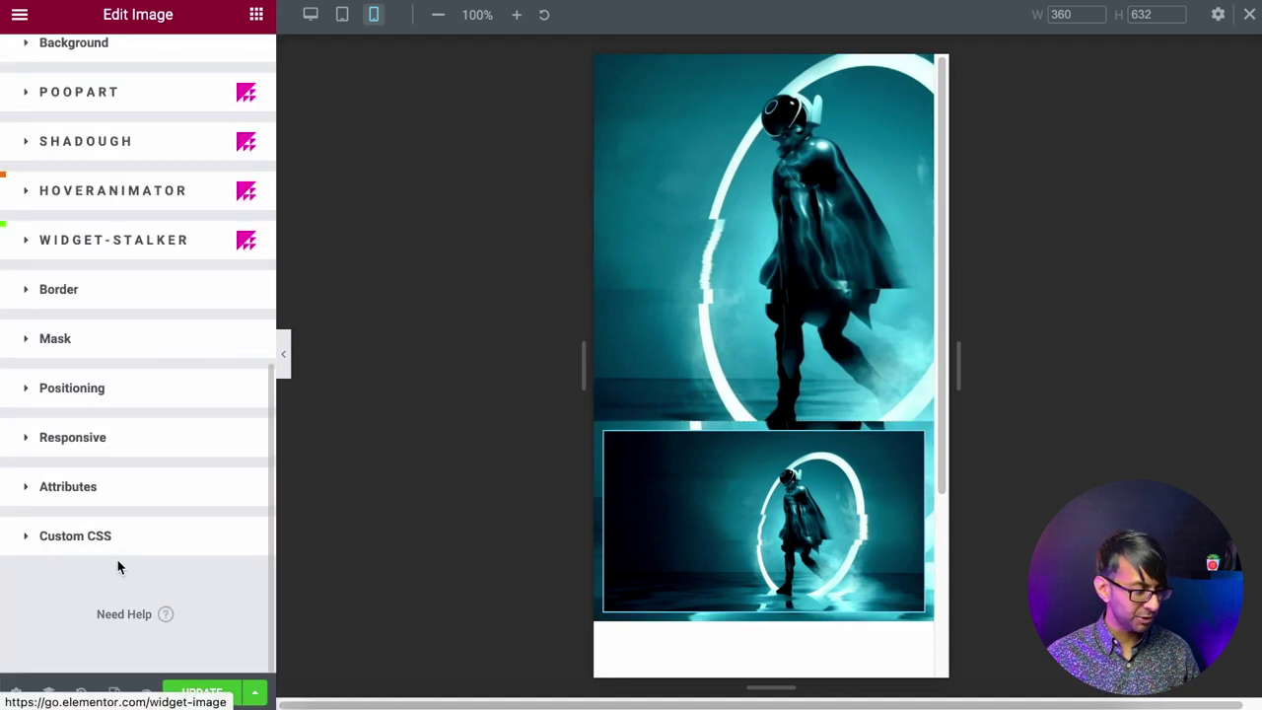
{"action": "left_click", "coordinate": [126, 544]}
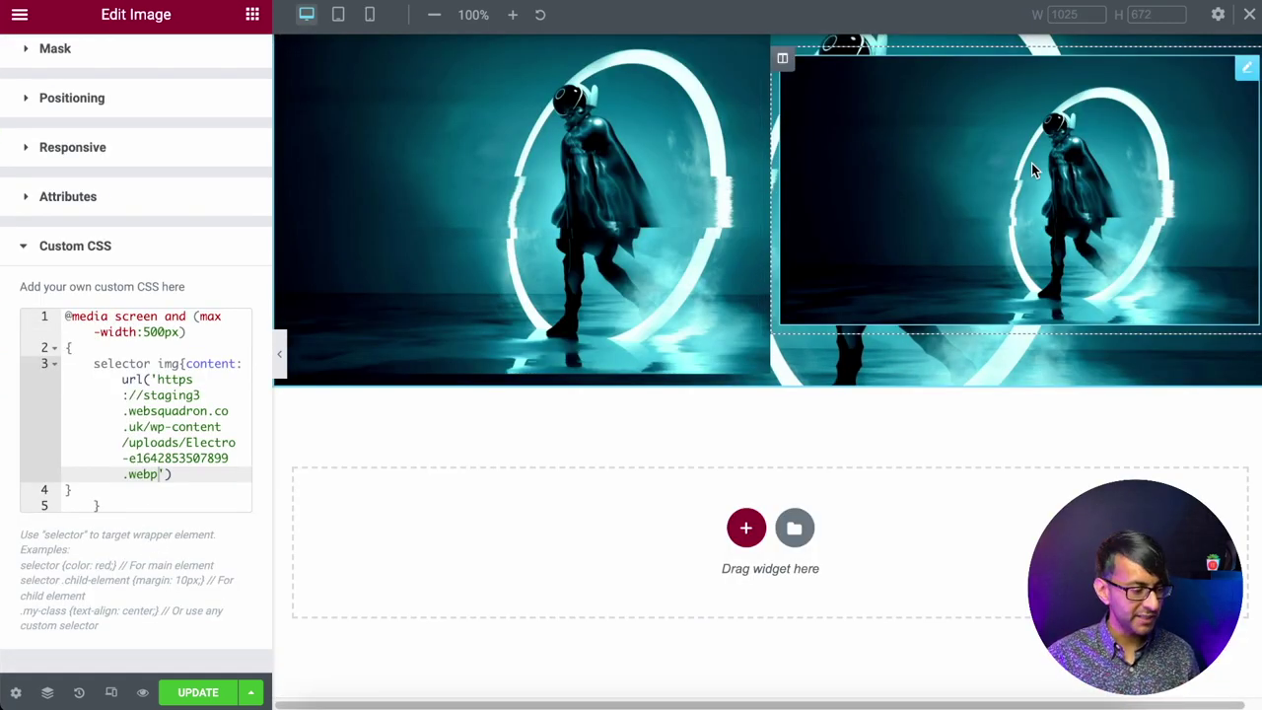
Preview the image widget in the mobile view, narrow the preview to 320 pixels and return to the end of the custom CSS
{"action": "left_click", "coordinate": [369, 15]}
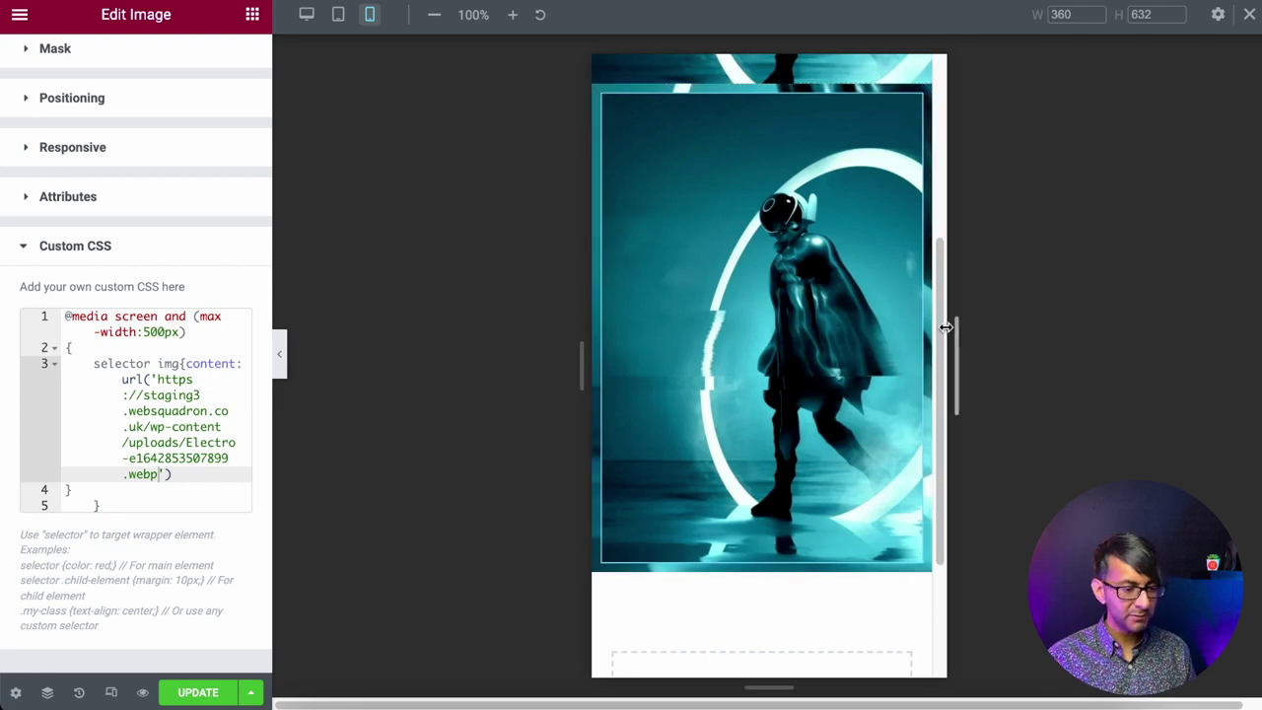
{"action": "left_click_drag", "start_coordinate": [953, 345], "coordinate": [898, 291]}
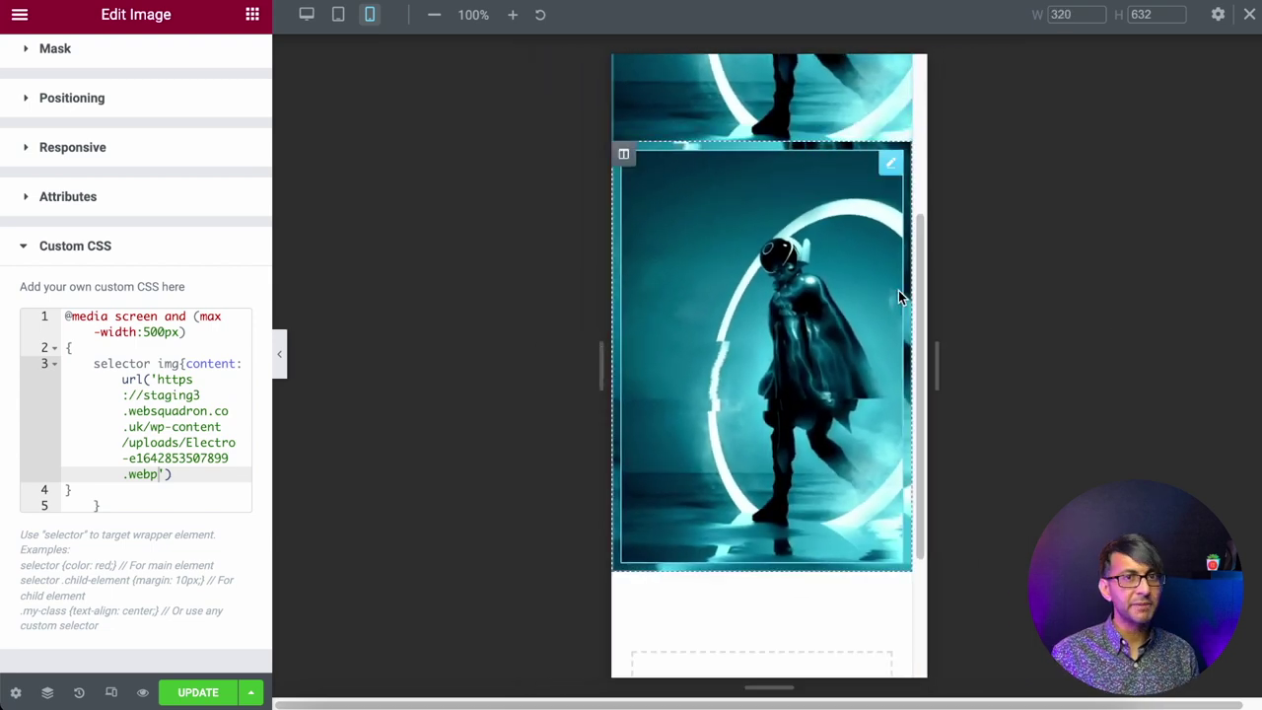
{"action": "left_click", "coordinate": [191, 501]}
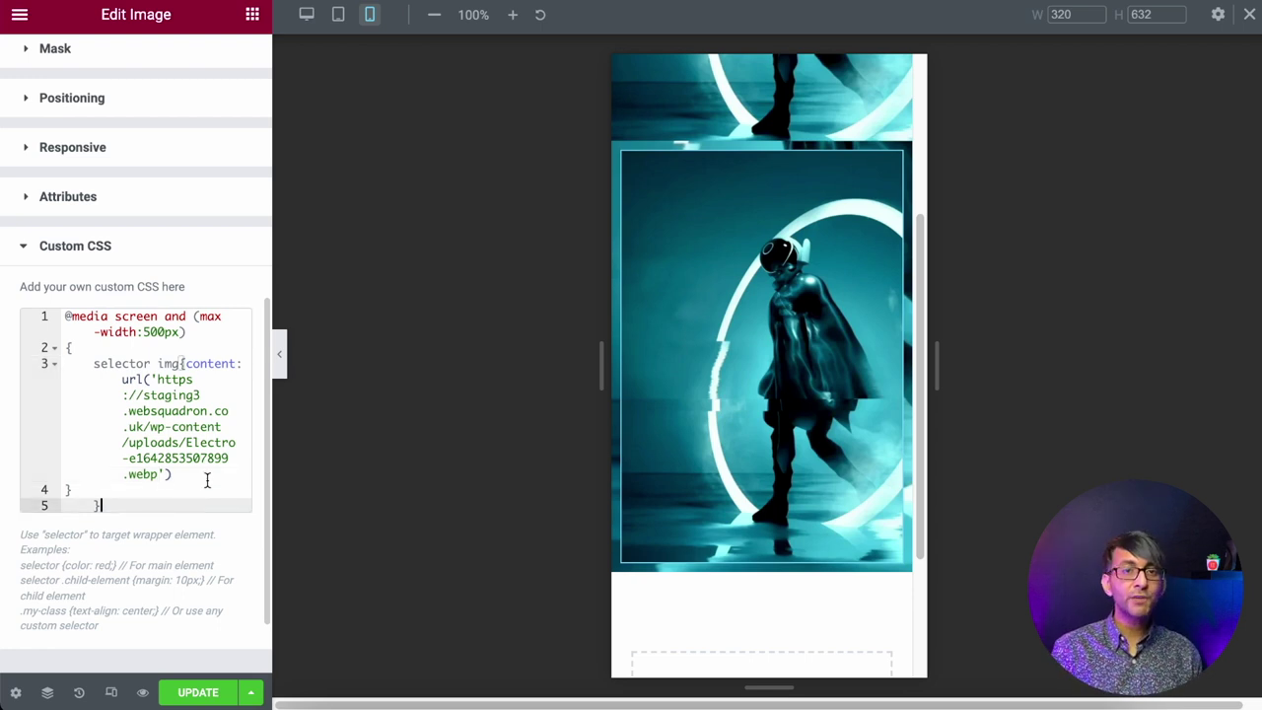